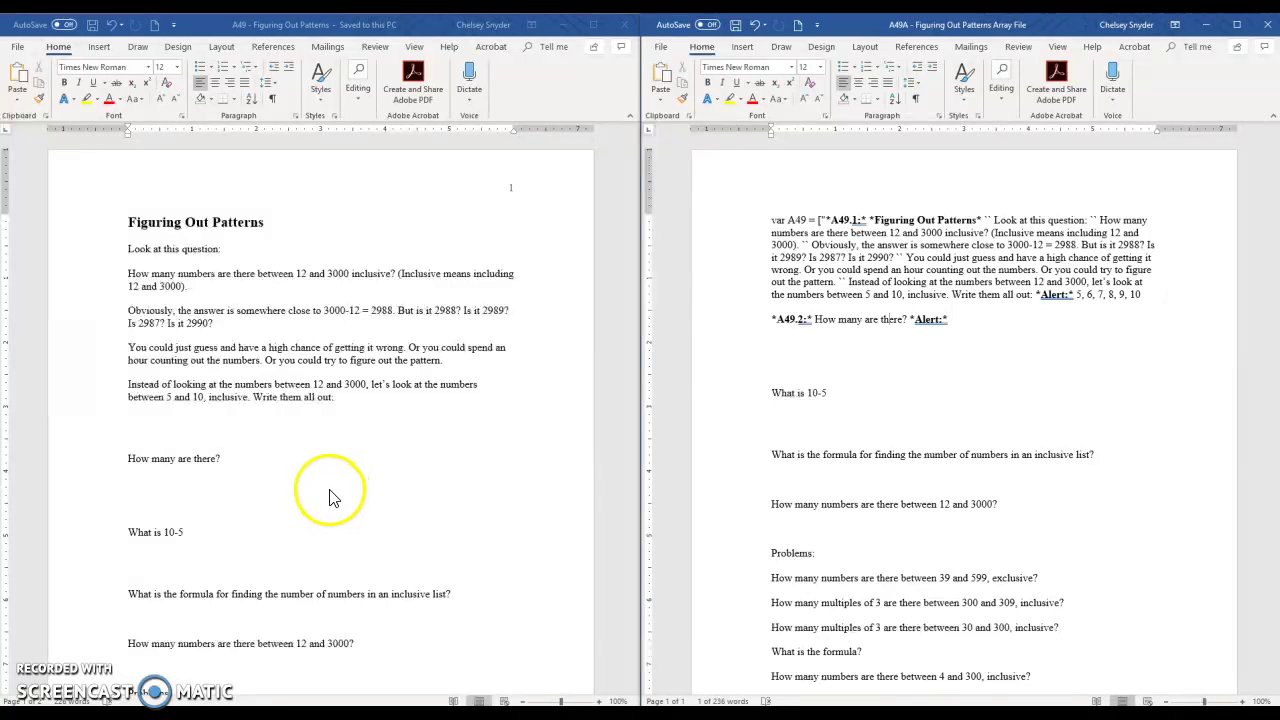
Compare the worksheet's introductory text with the A49.1 entry in the array file, including the separators and the Alert answer.
left_click(294, 490)
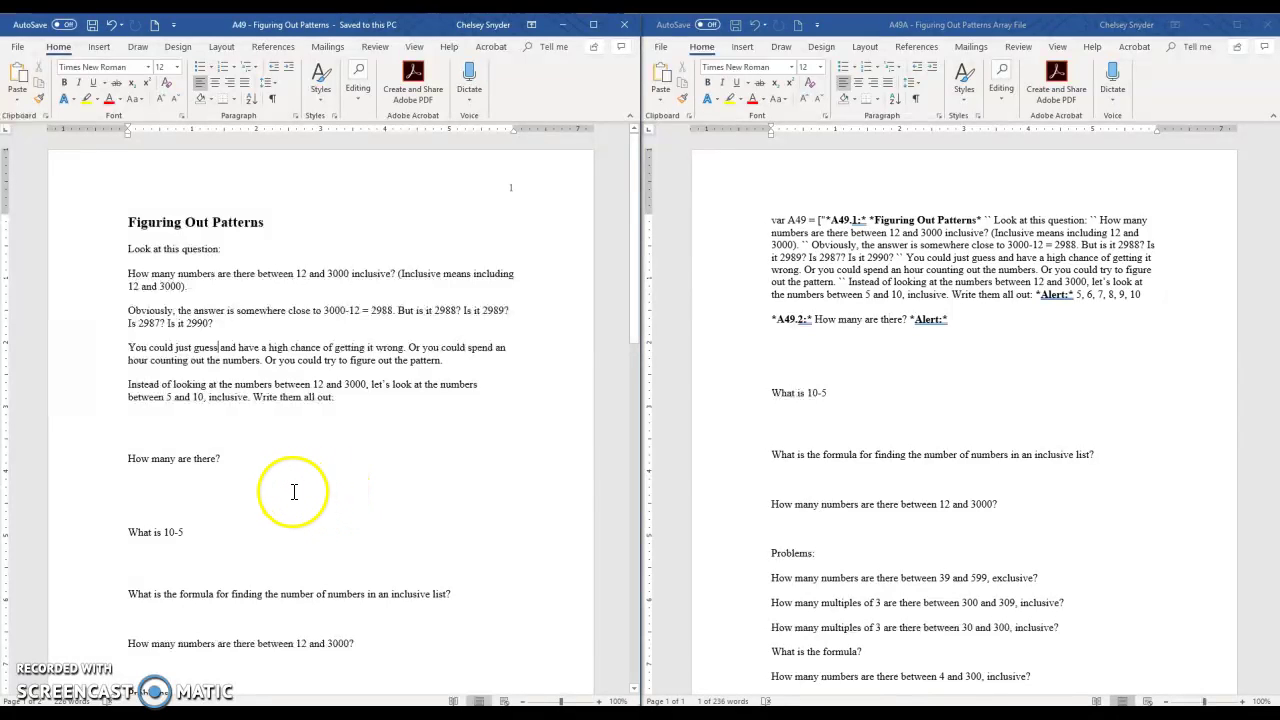
left_click_drag(103, 250, 116, 402)
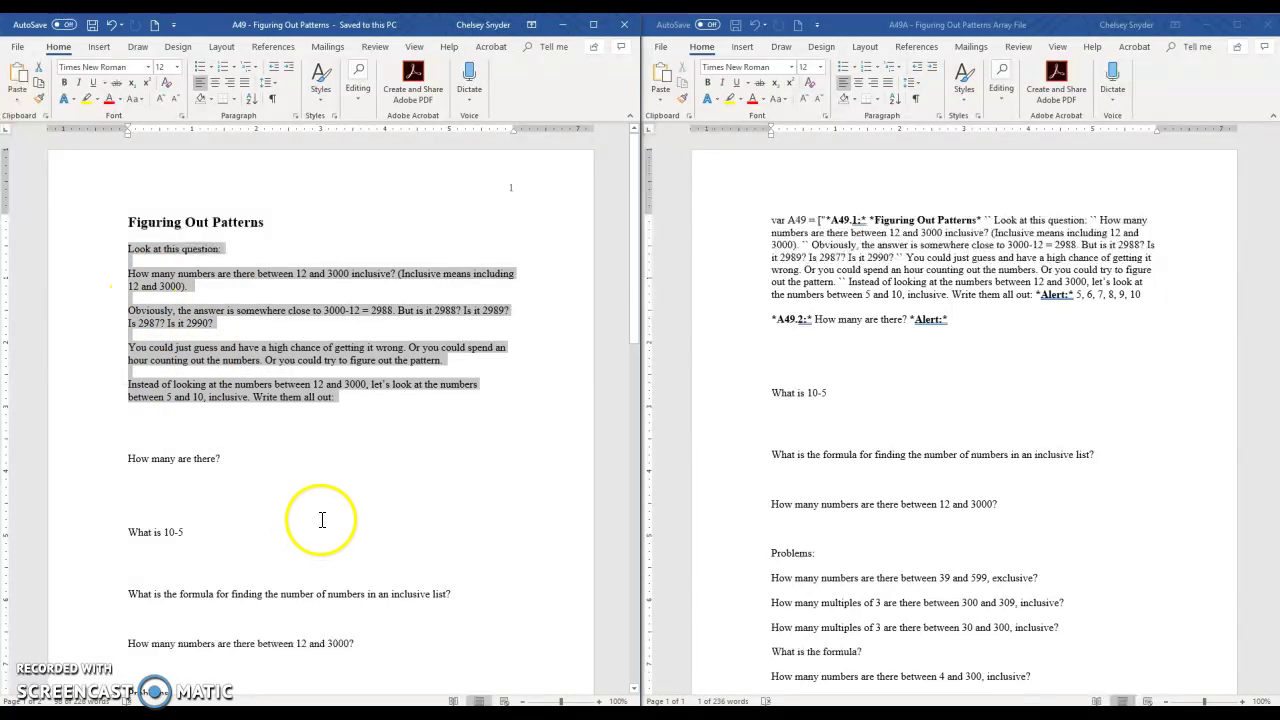
left_click(782, 277)
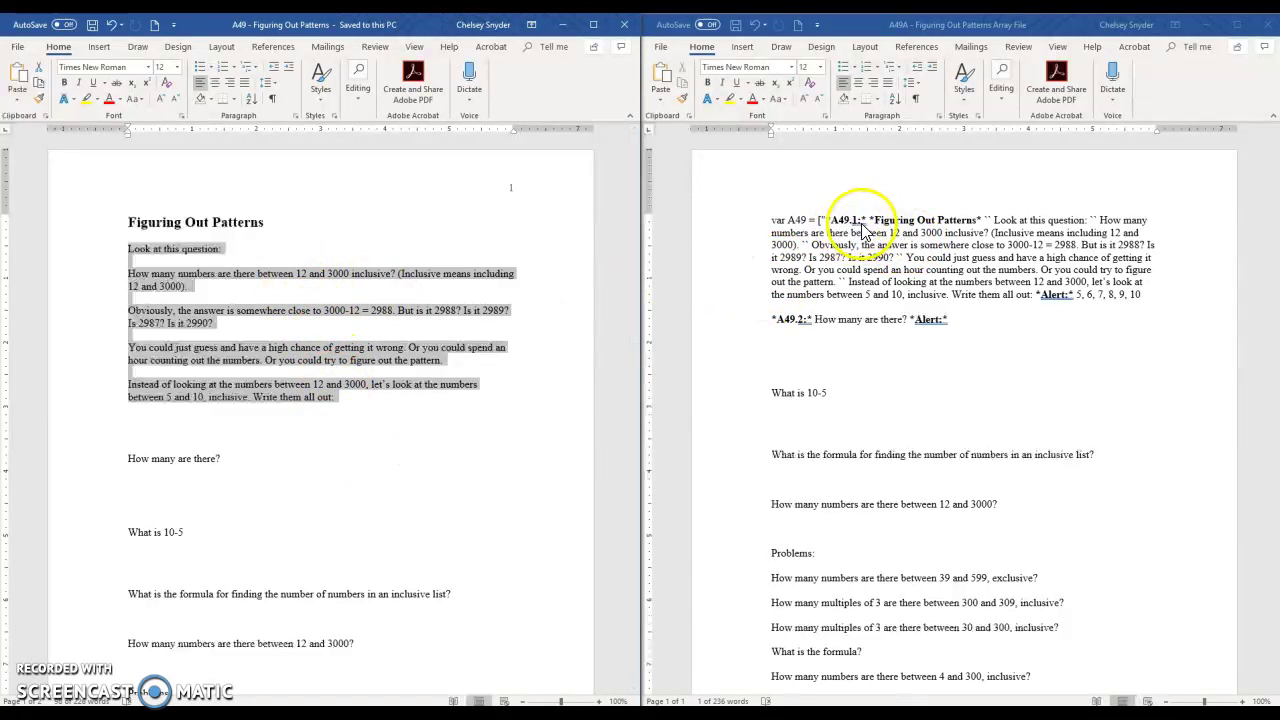
left_click(905, 222)
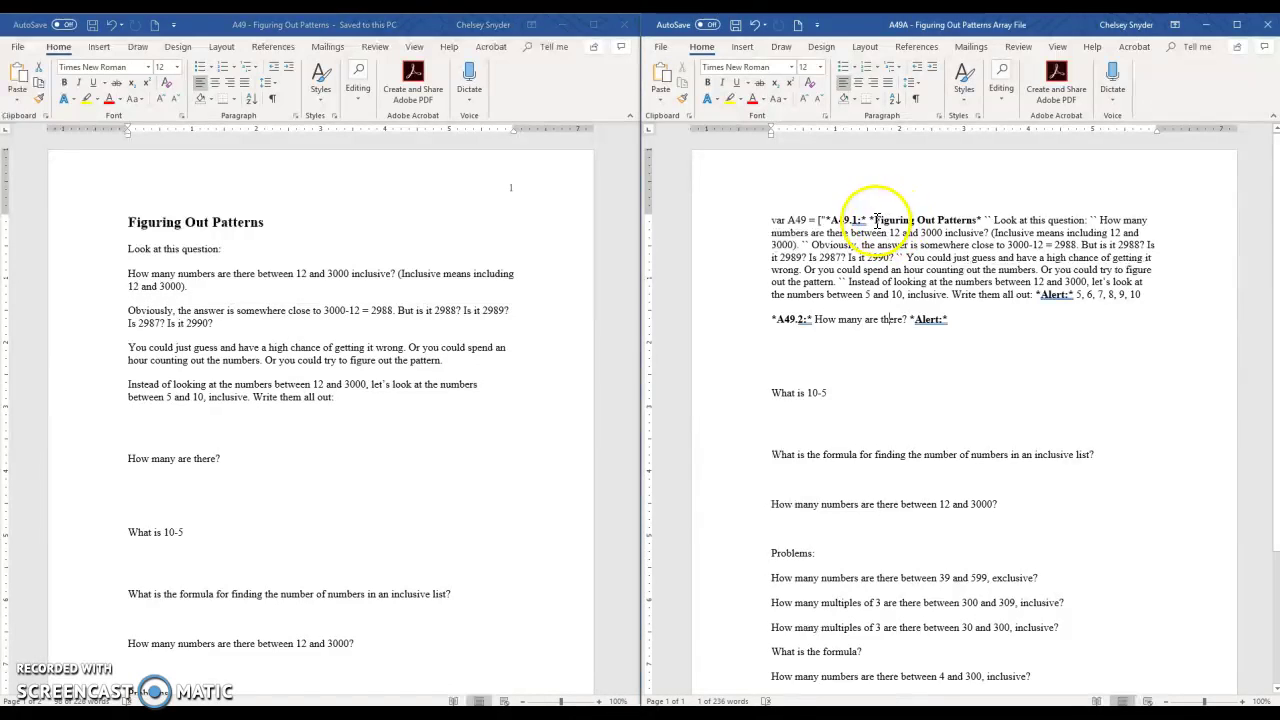
left_click(986, 221)
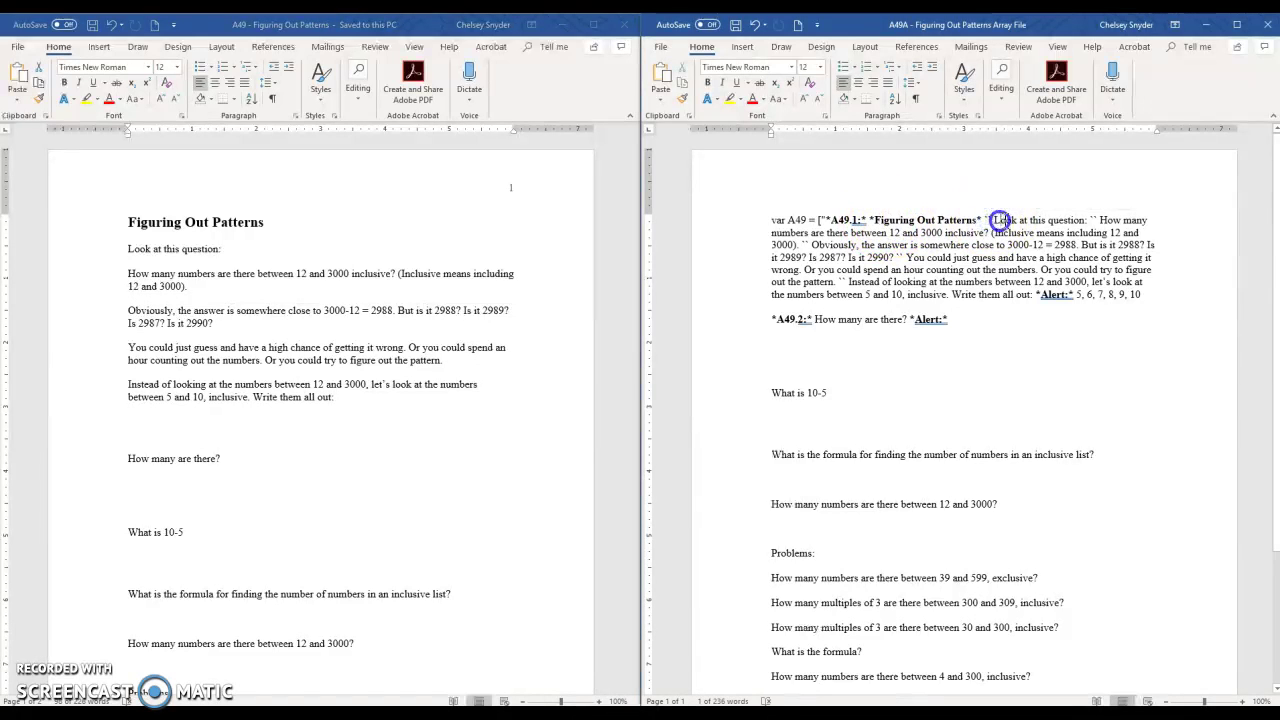
left_click_drag(1030, 220, 1090, 219)
left_click(1063, 220)
left_click_drag(815, 233, 931, 240)
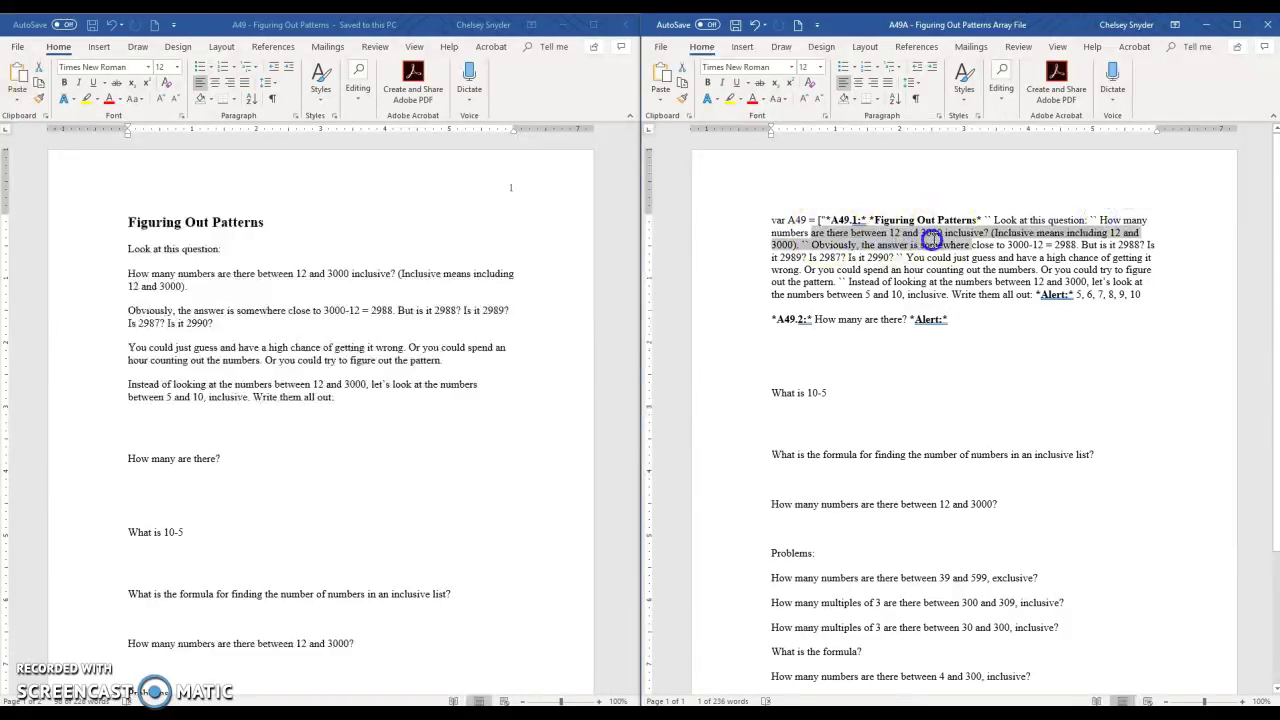
double_click(804, 245)
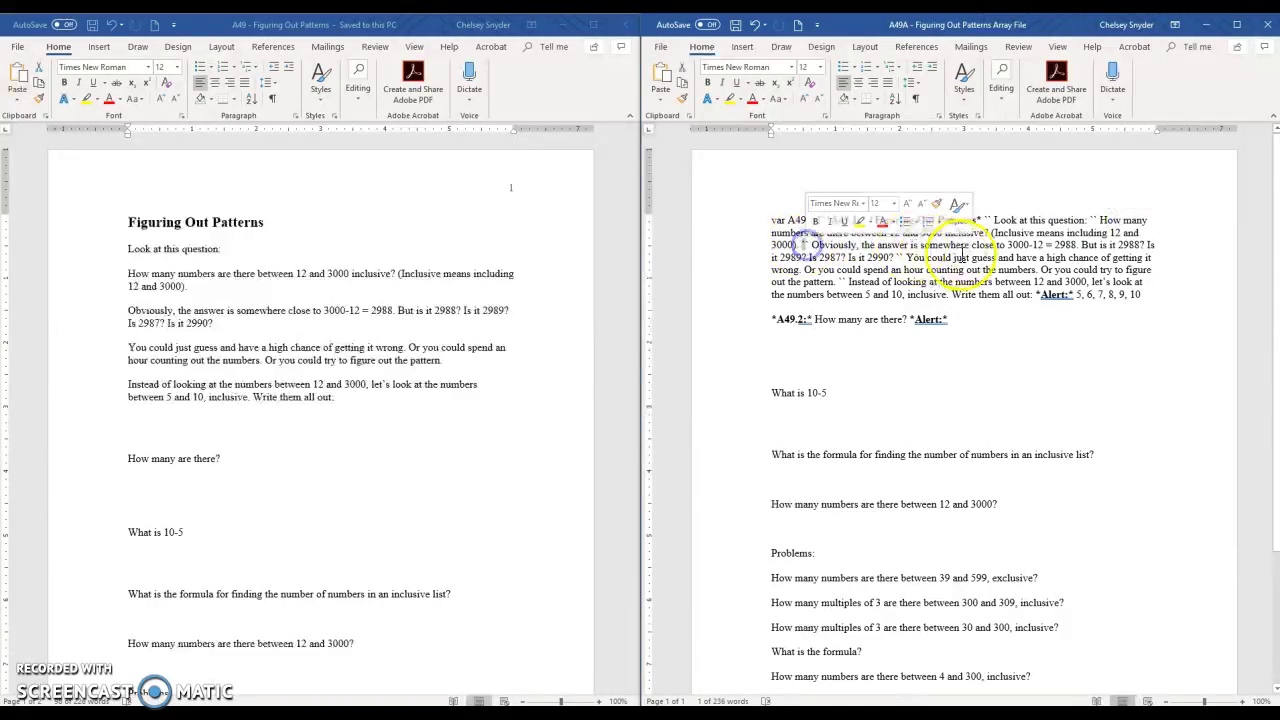
left_click(112, 254)
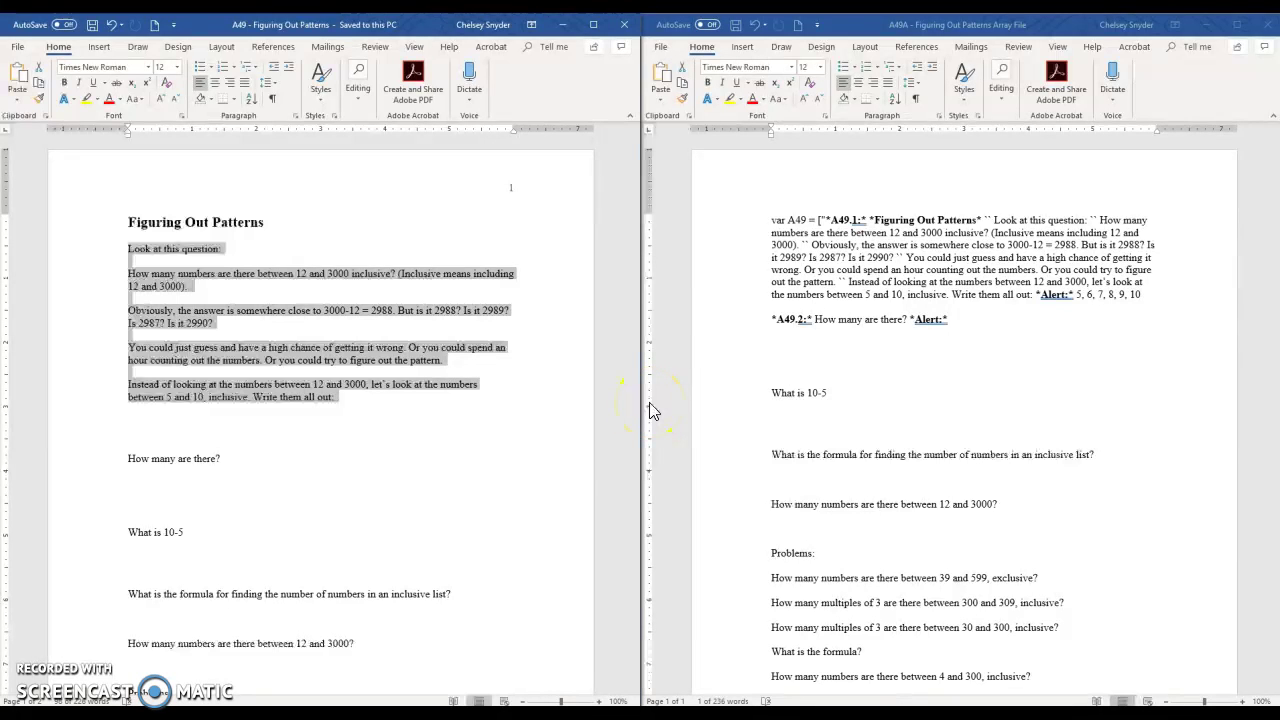
left_click(845, 294)
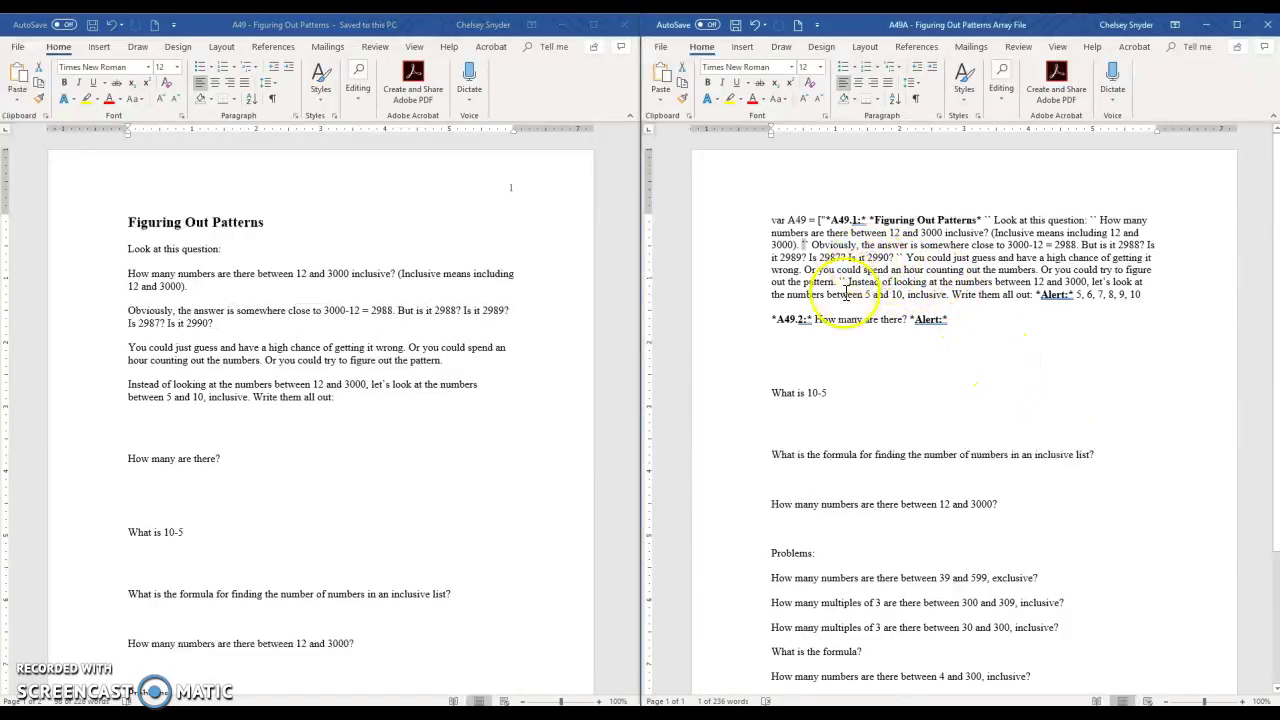
left_click_drag(799, 297, 948, 296)
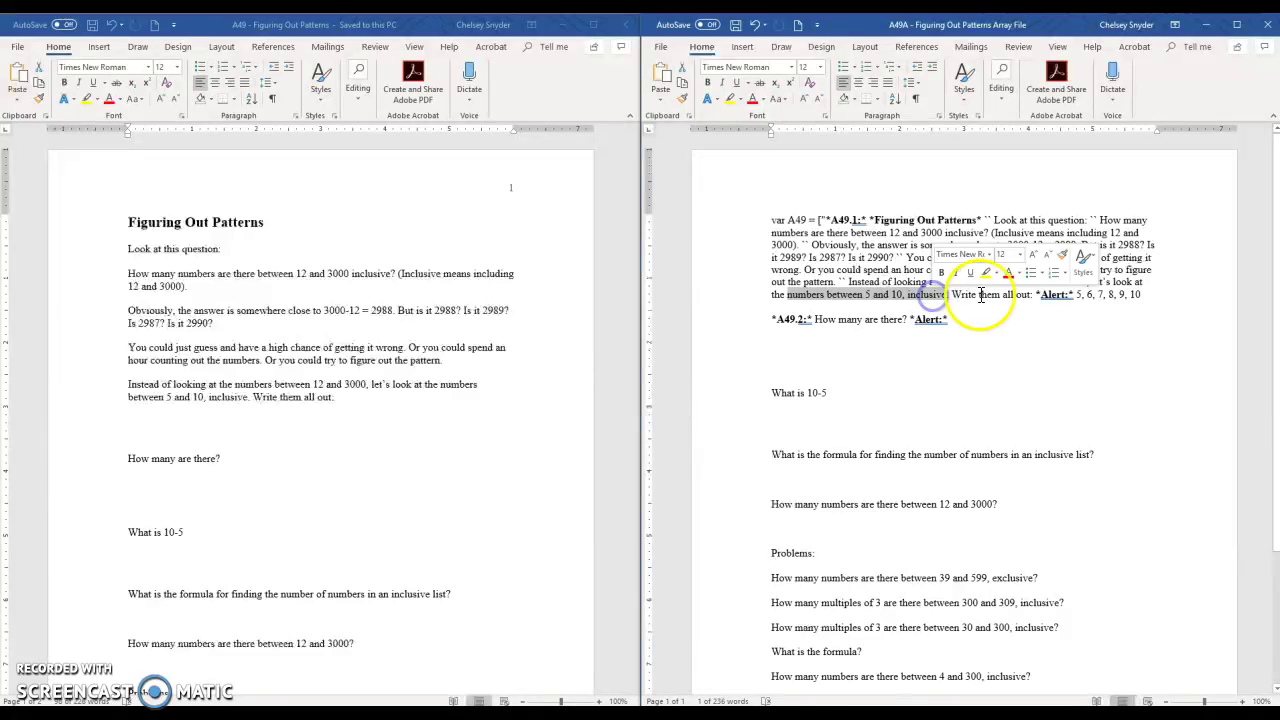
left_click(1019, 295)
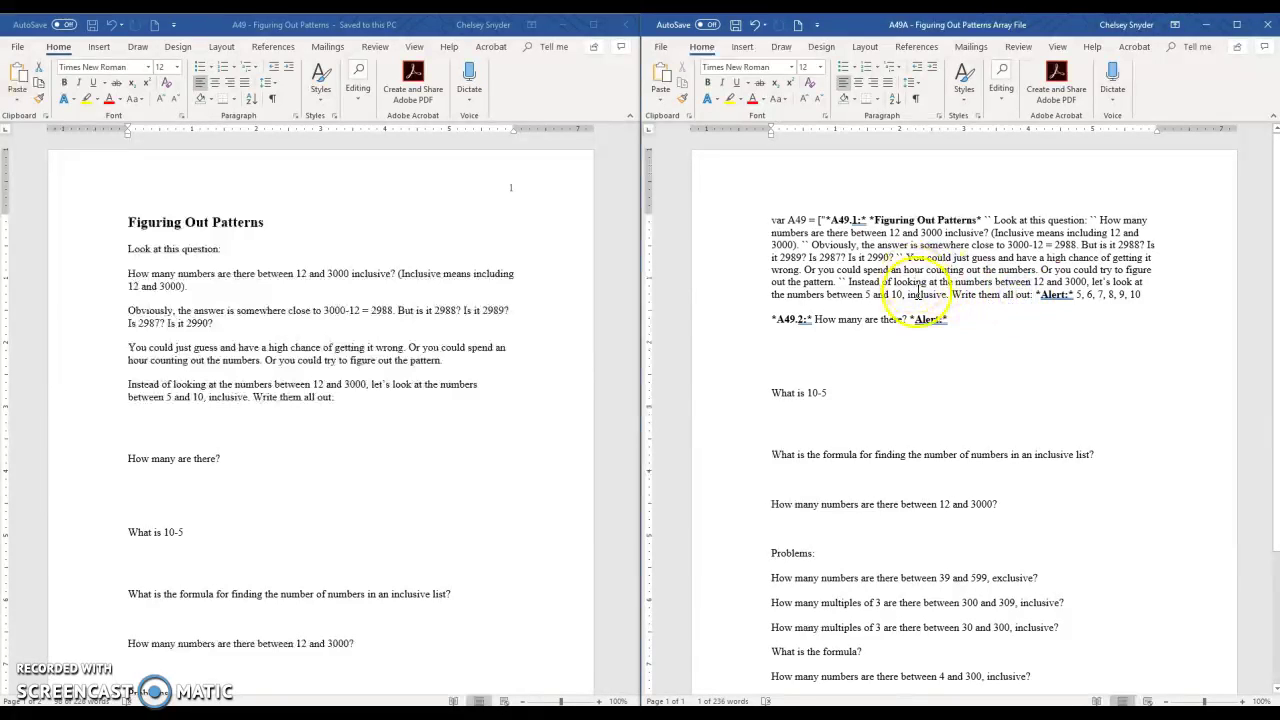
left_click(1080, 294)
left_click(1117, 295)
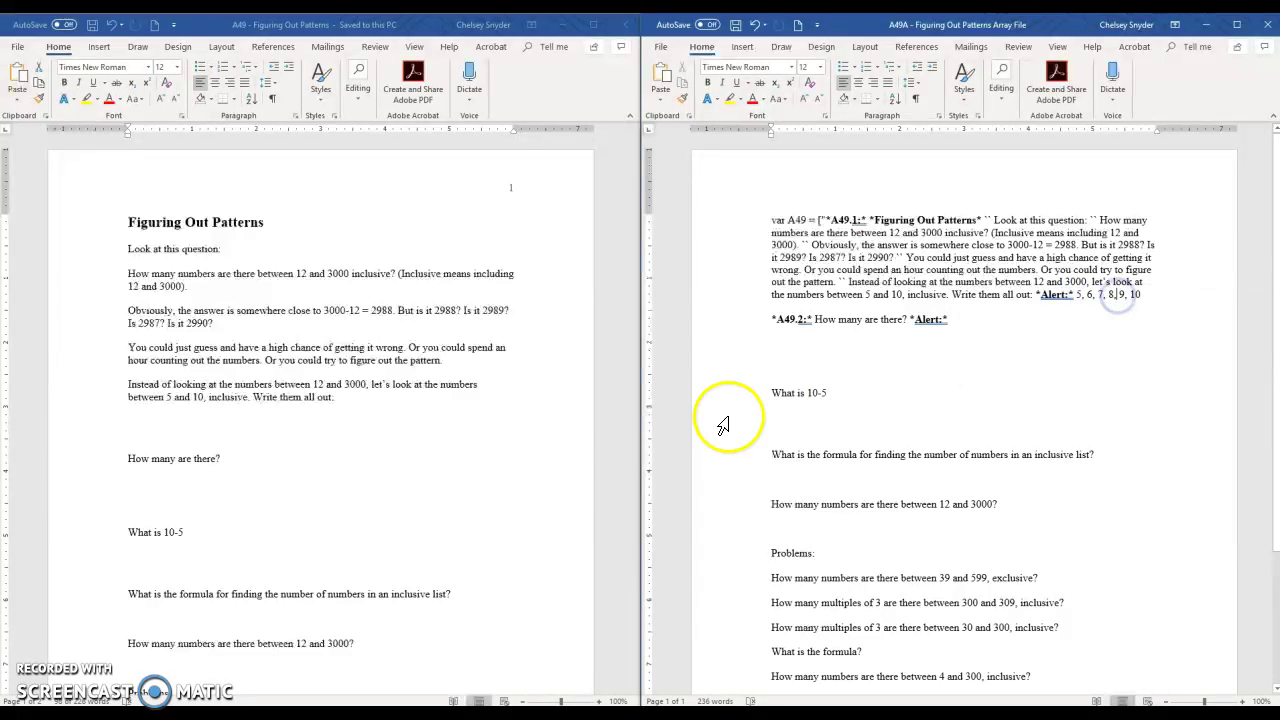
Make the "Instead of looking at the numbers between 12 and 3000" paragraph numbered item 1 with a bold number.
left_click(189, 389)
left_click(184, 384)
left_click(126, 385)
type("1.")
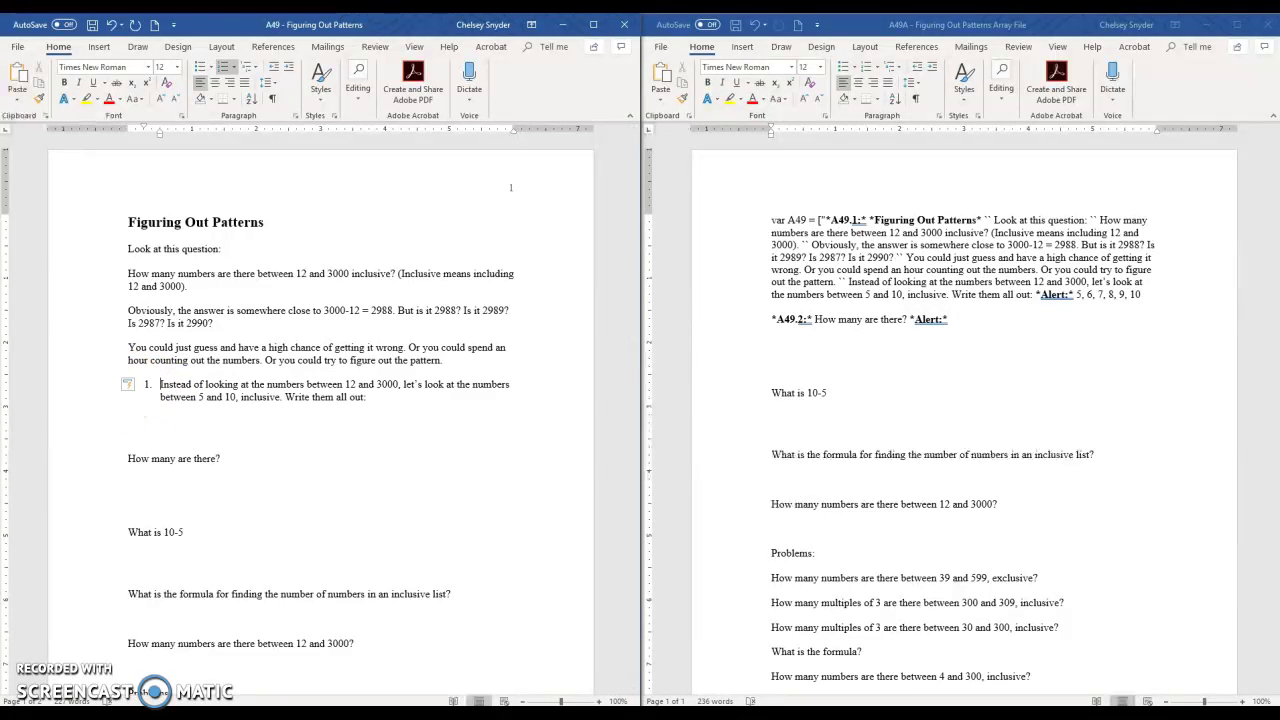
left_click(128, 247)
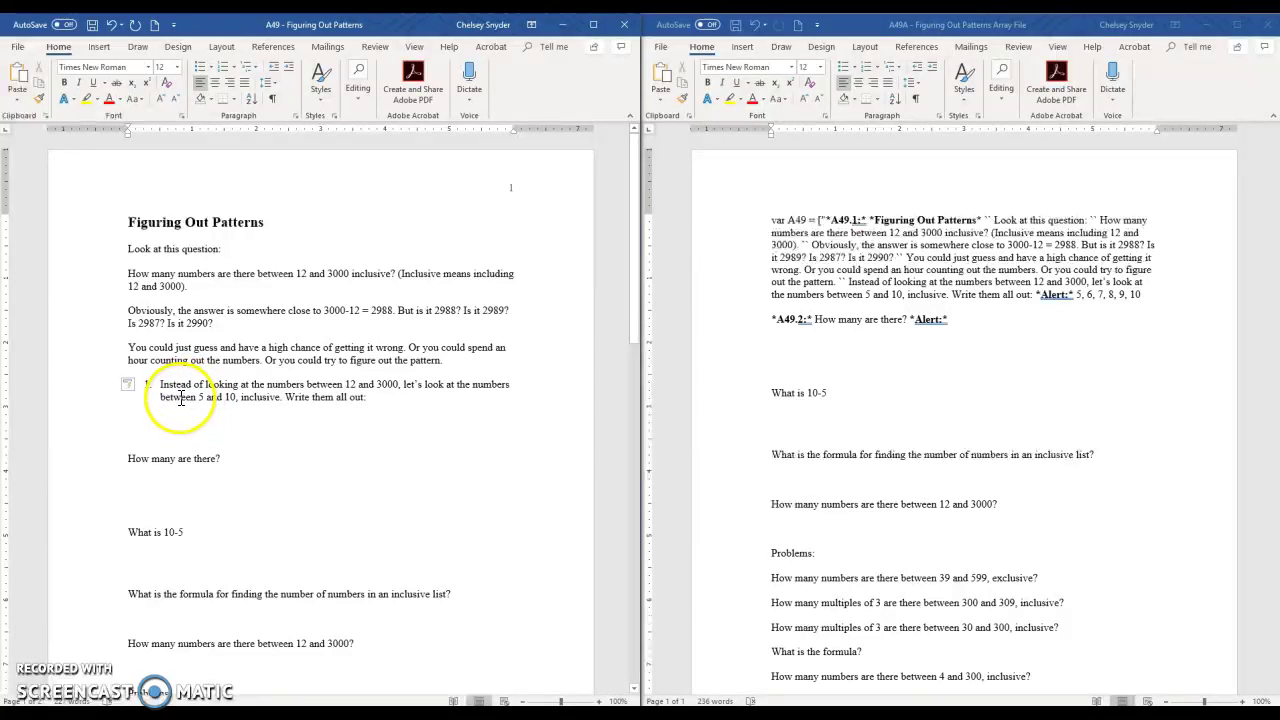
left_click(148, 384)
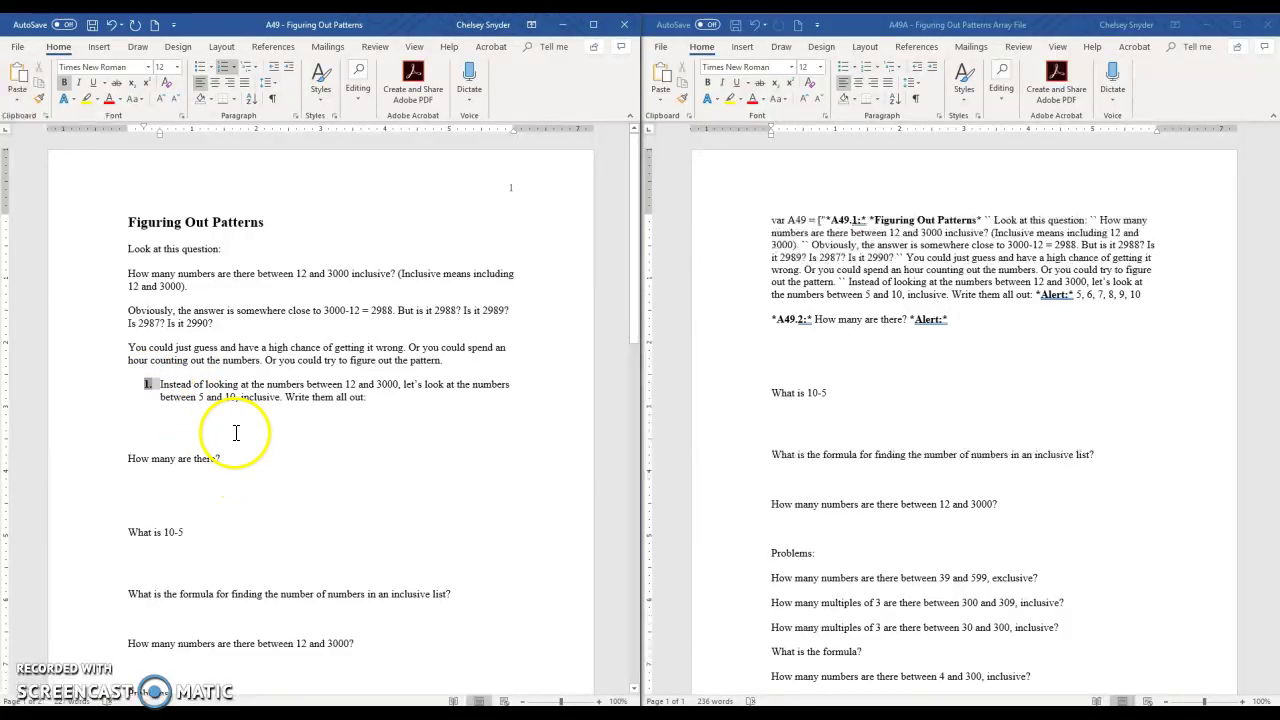
left_click(237, 422)
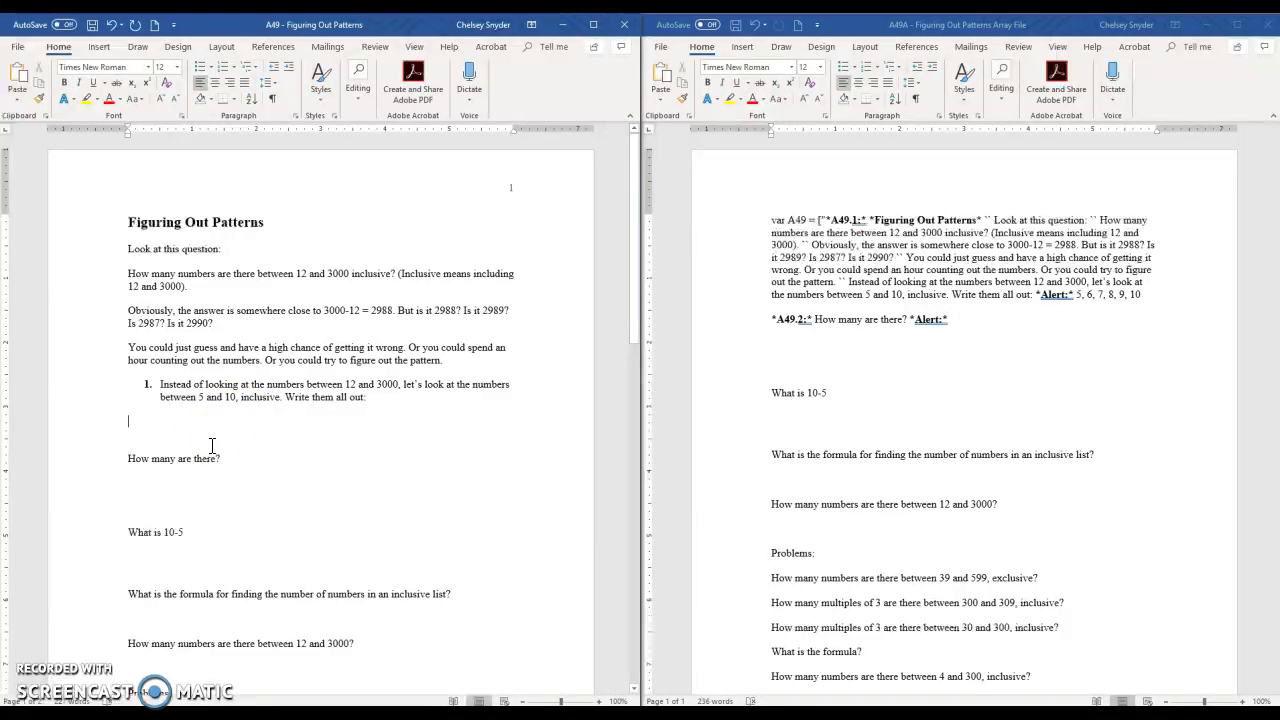
Number the questions from "How many are there?" through "How many numbers are there between 12 and 3000?" as items 2 to 5.
scroll(166, 471, "down", 2)
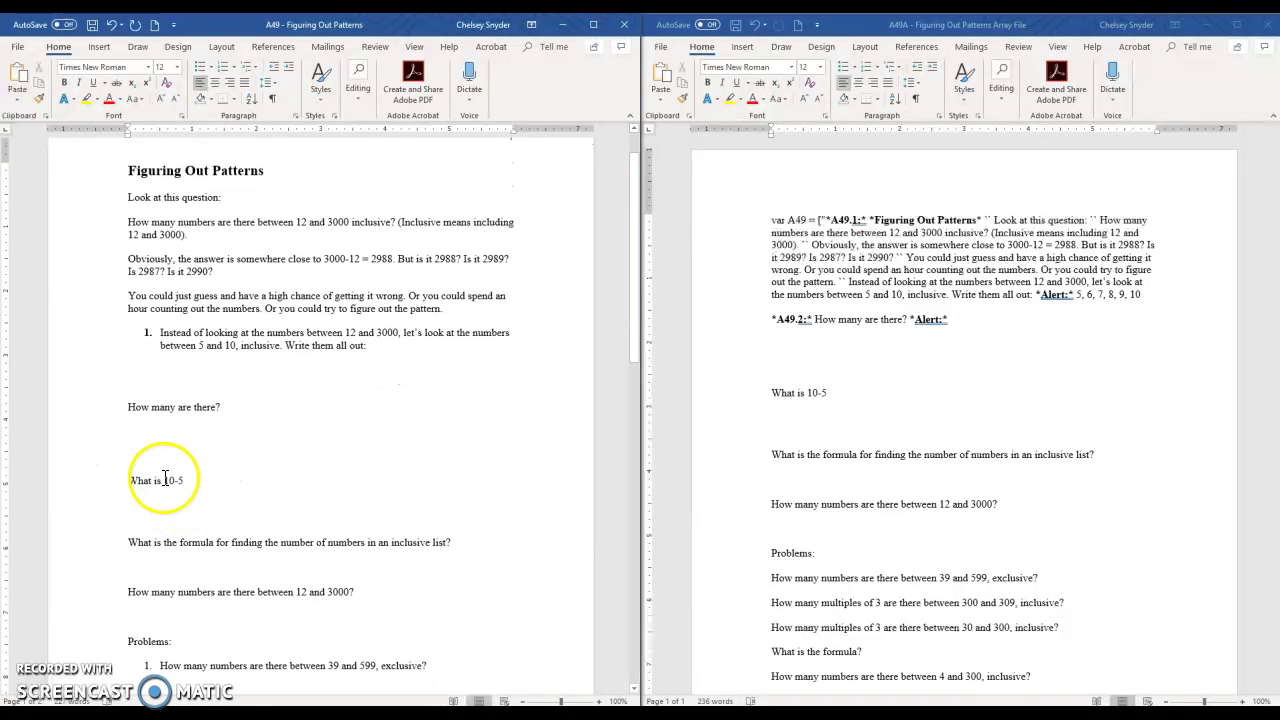
left_click_drag(97, 380, 120, 560)
left_click(227, 66)
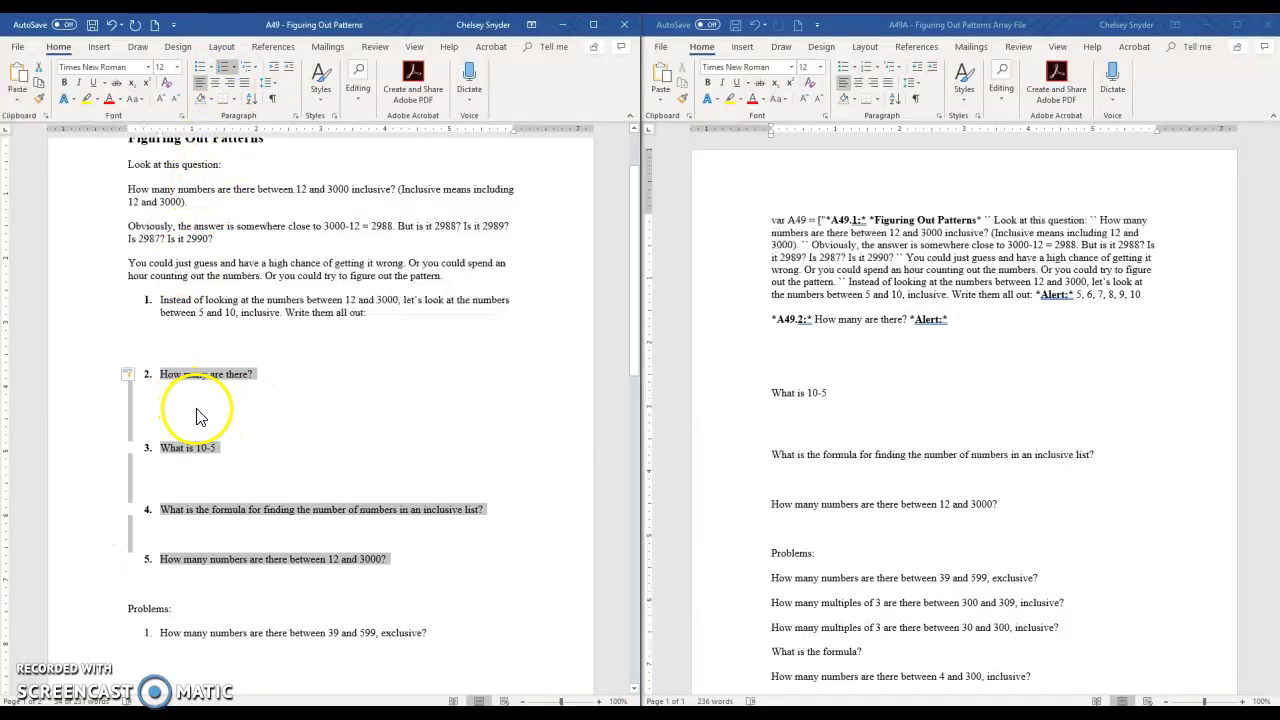
left_click(203, 515)
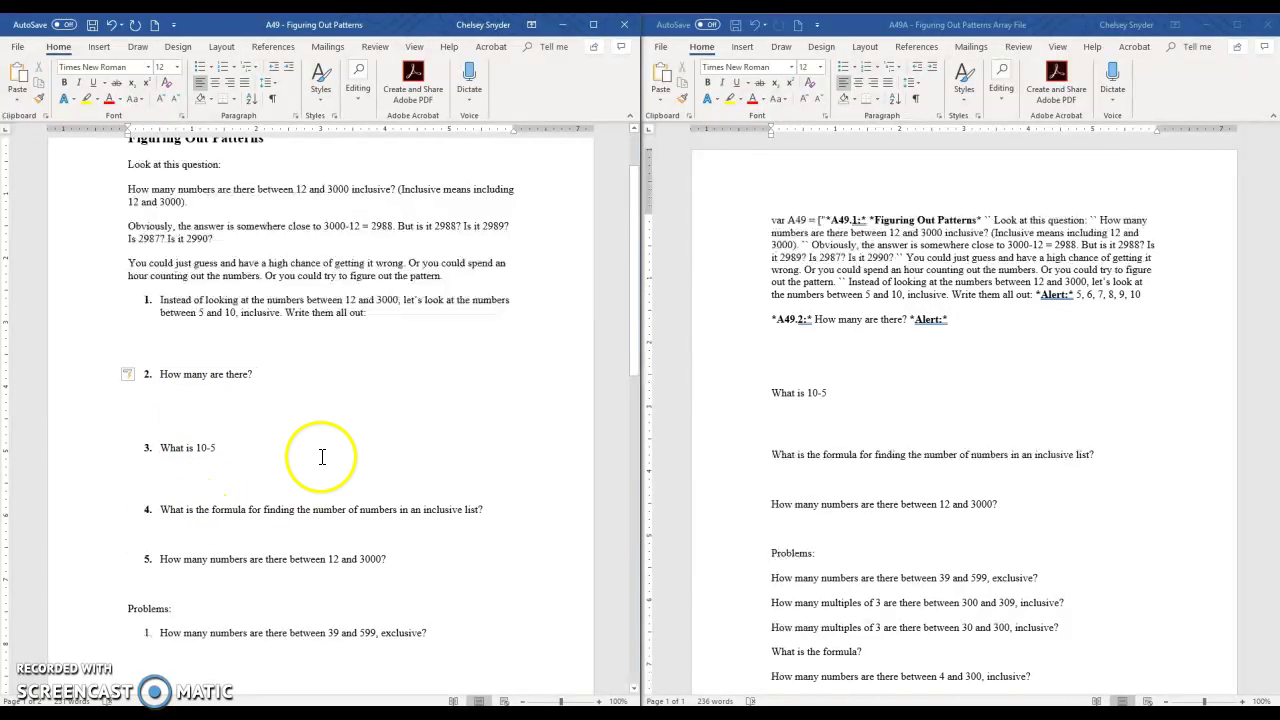
Remove the blank lines above the "Problems:" heading and insert a page break before it.
scroll(340, 640, "down", 2)
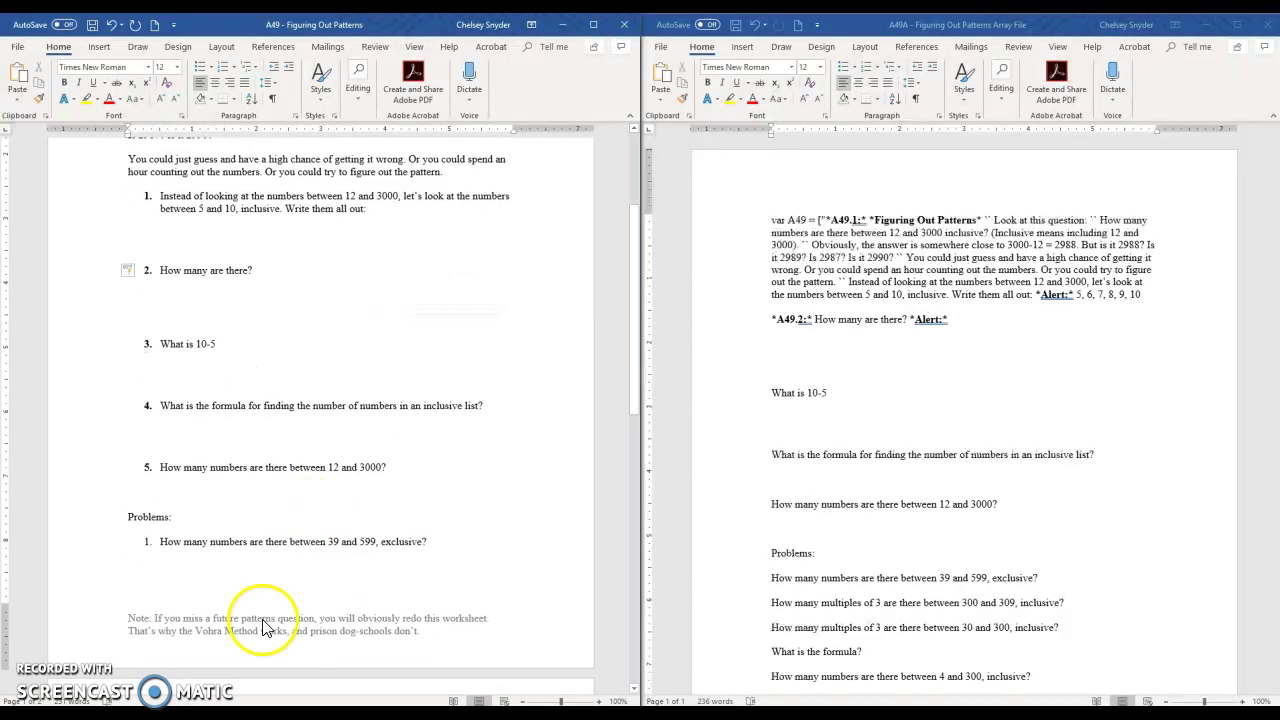
left_click(125, 487)
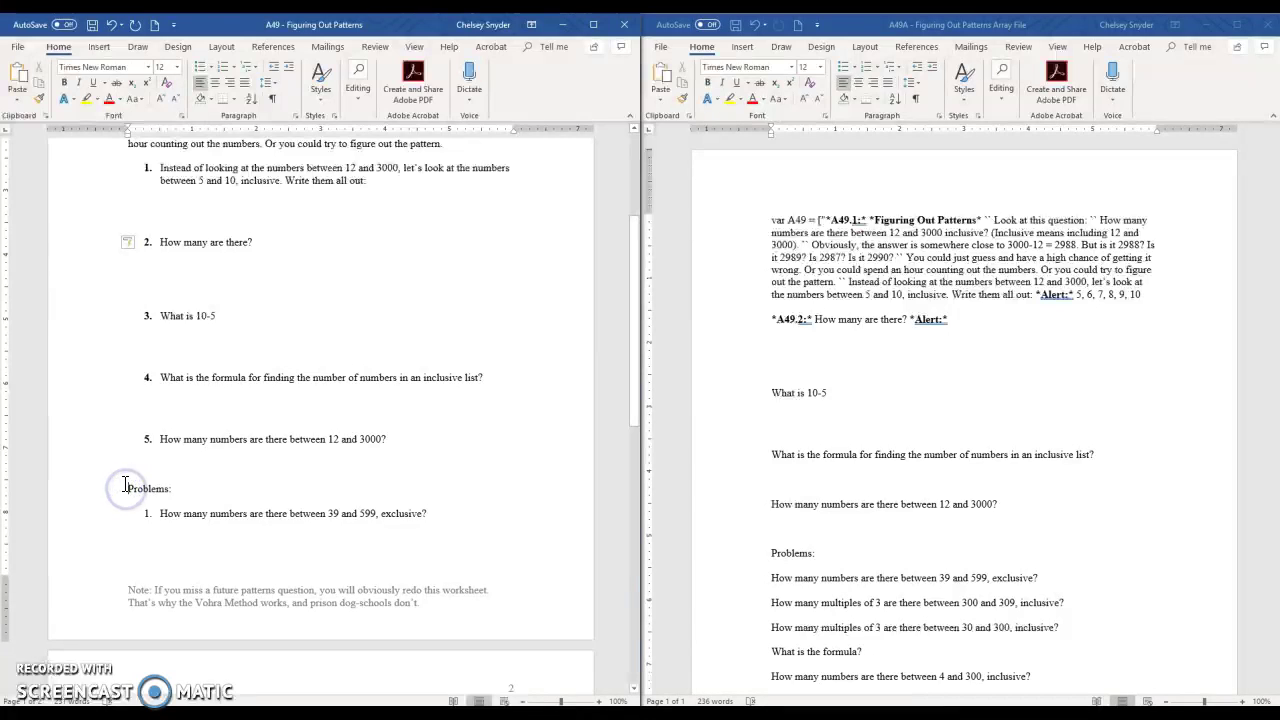
key("BackSpace")
key("BackSpace")
key("BackSpace")
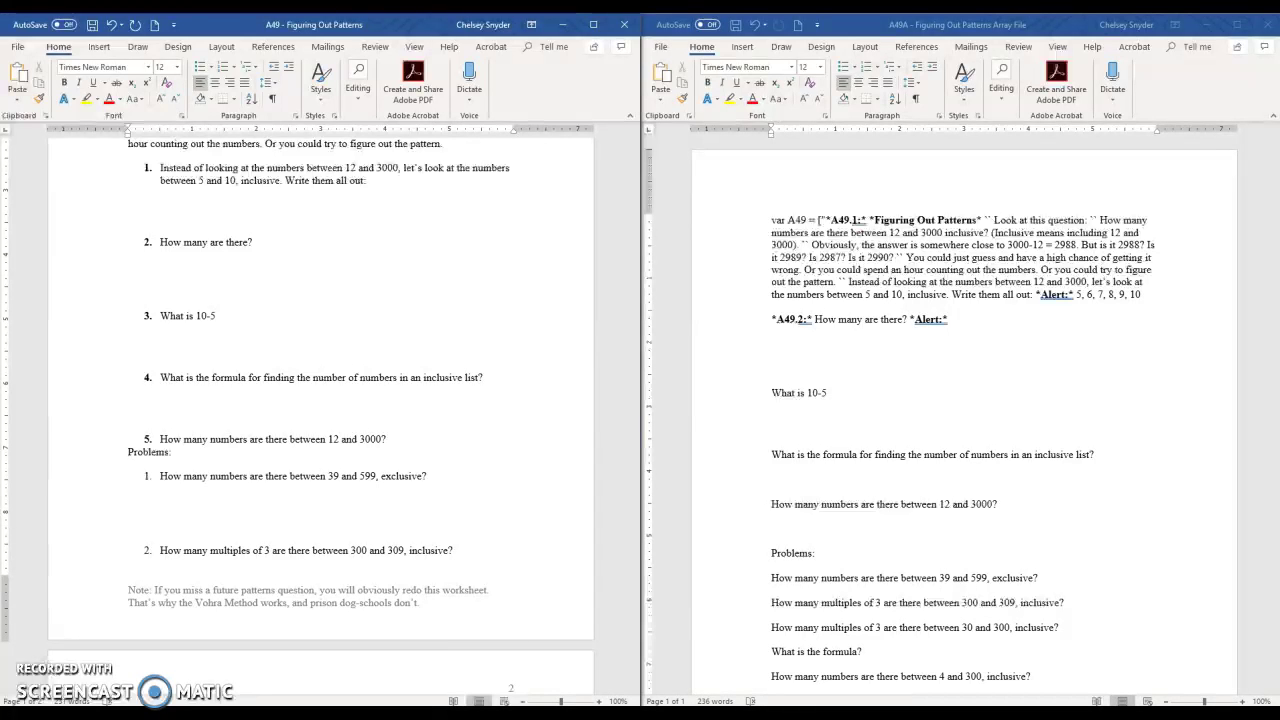
key("ctrl+Return")
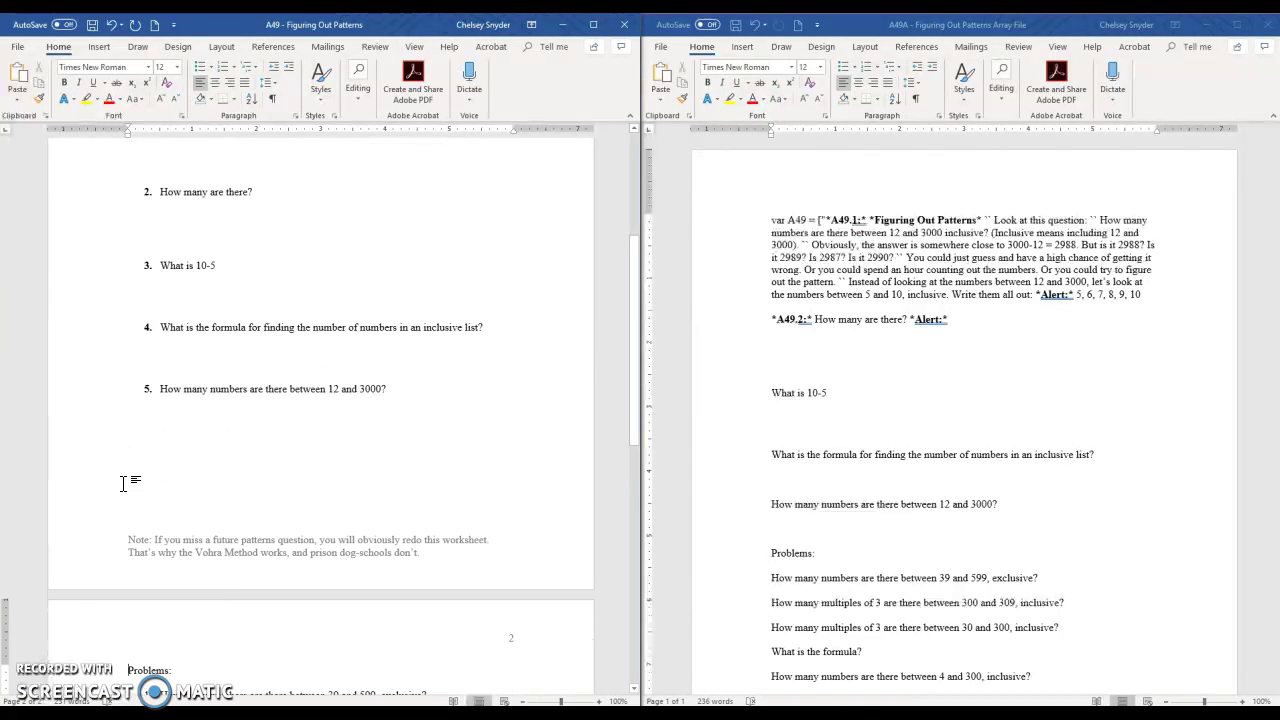
Continue the numbering of the list under "Problems:" from the previous questions, so it starts at 6.
scroll(300, 540, "down", 5)
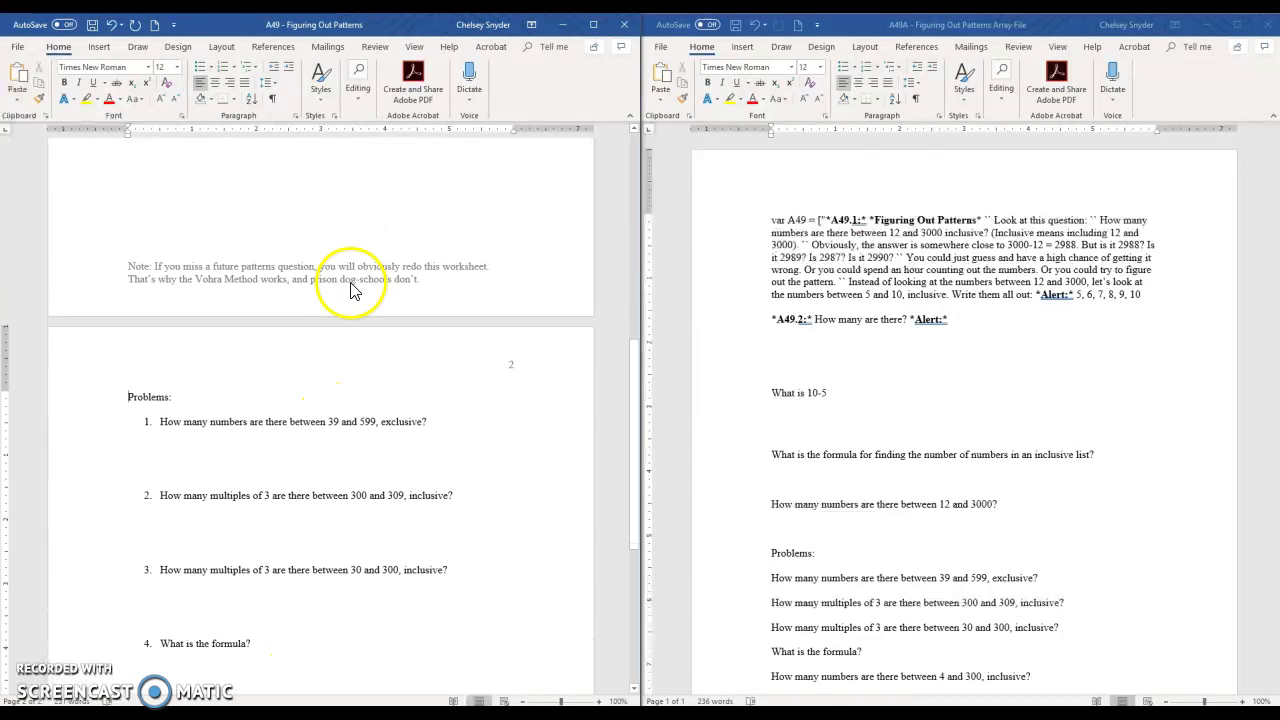
scroll(300, 560, "down", 1)
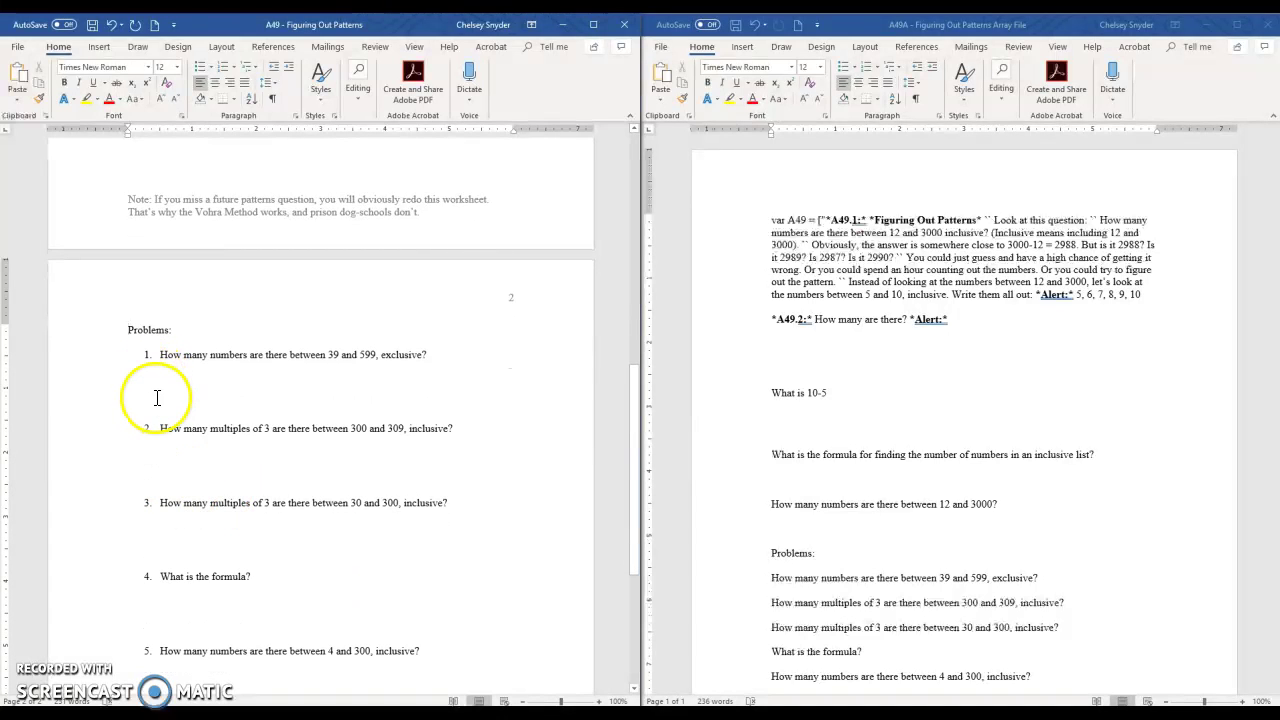
scroll(210, 390, "up", 2)
scroll(222, 393, "up", 4)
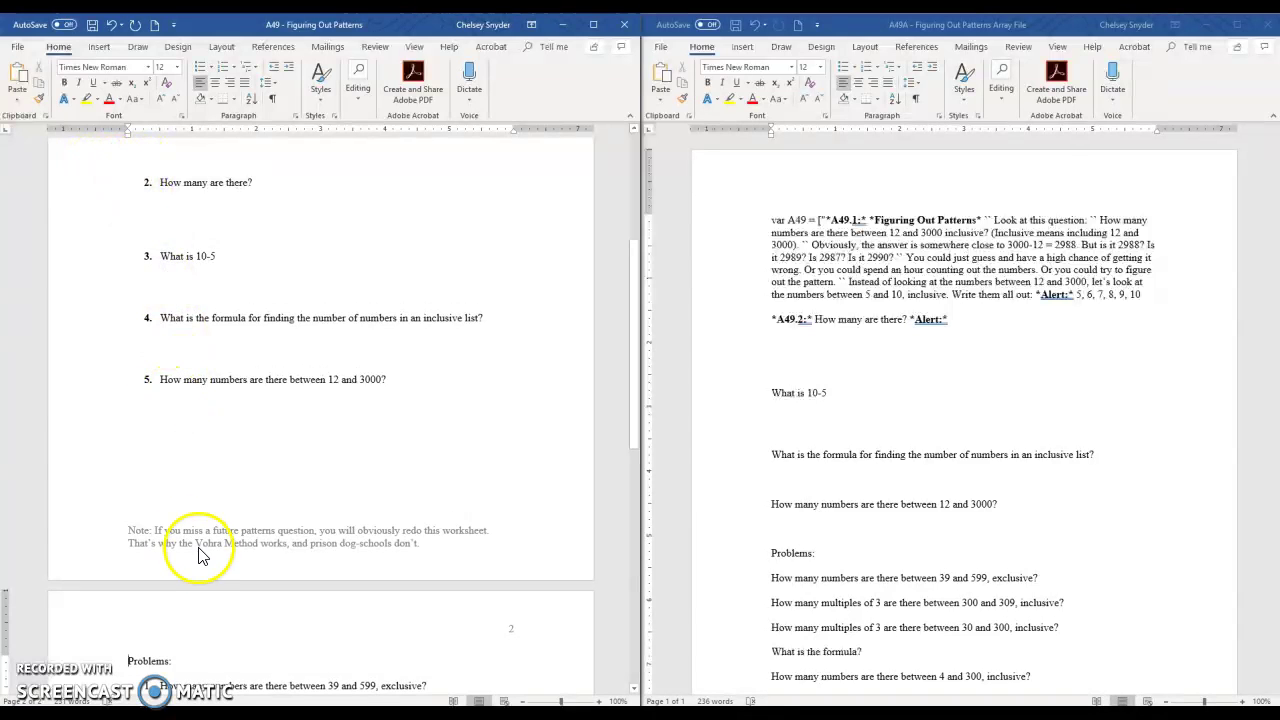
scroll(210, 540, "down", 5)
left_click(148, 398)
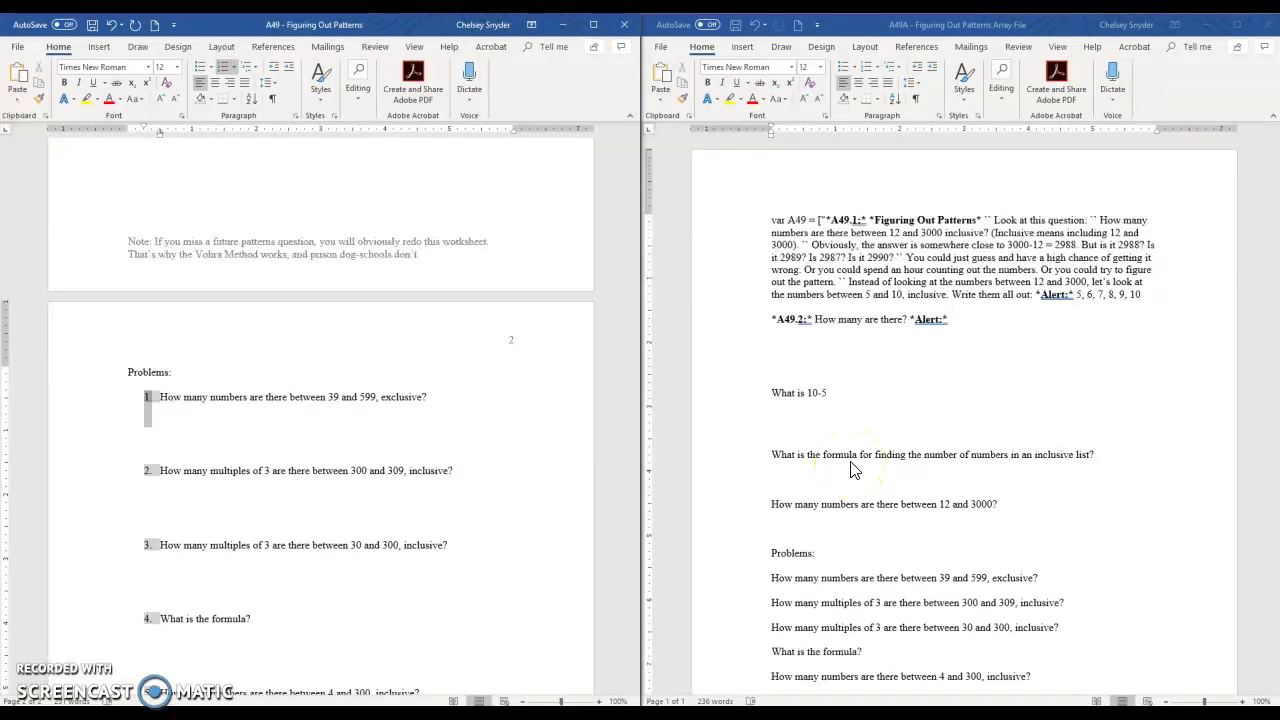
left_click(555, 496)
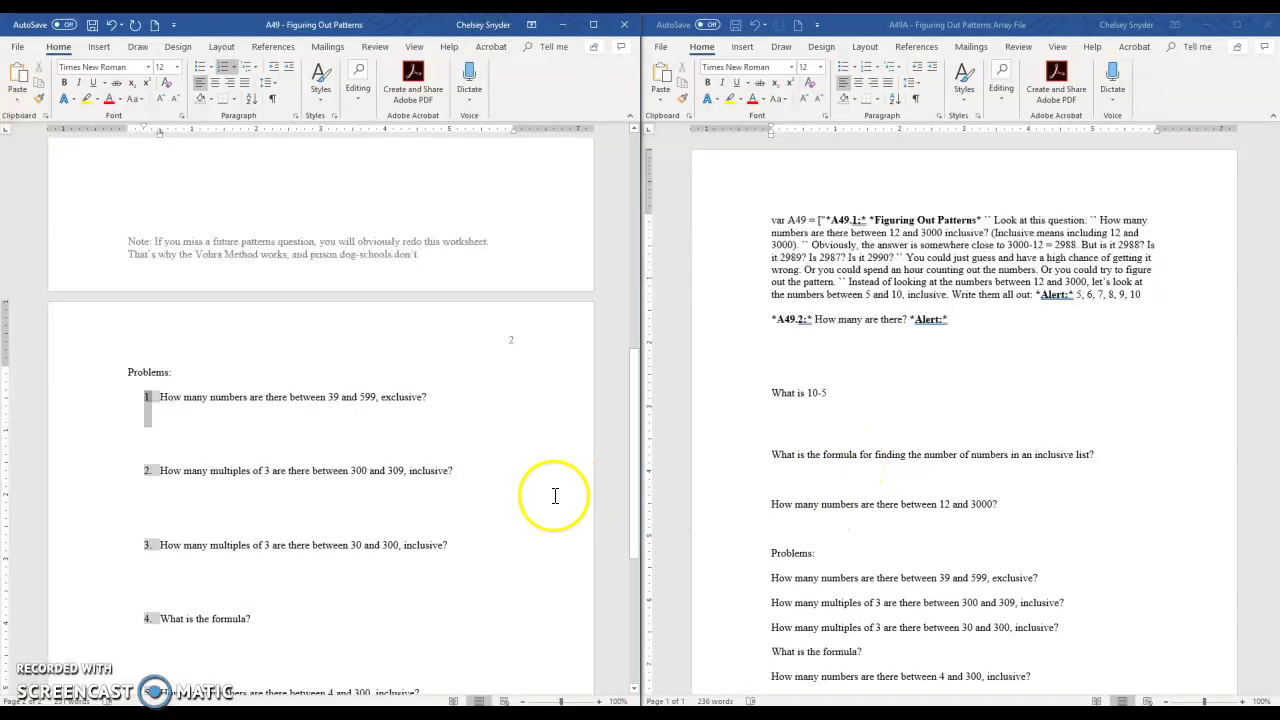
left_click(147, 398)
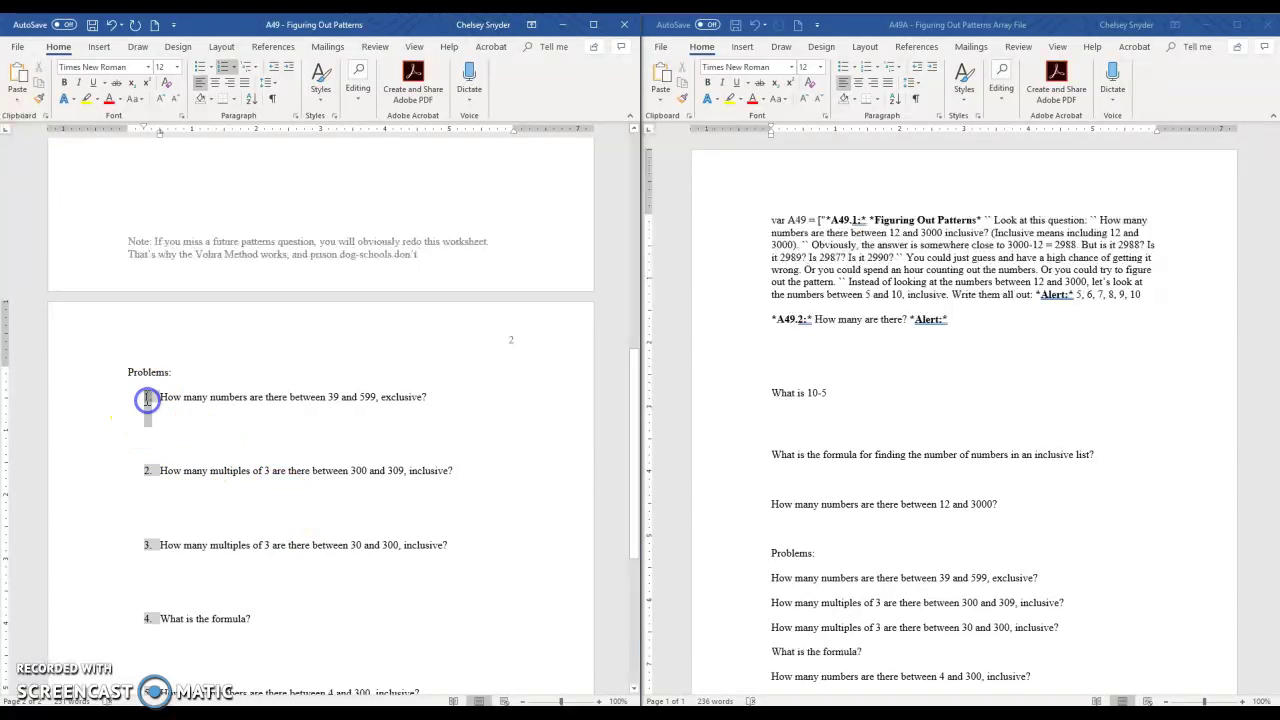
right_click(147, 397)
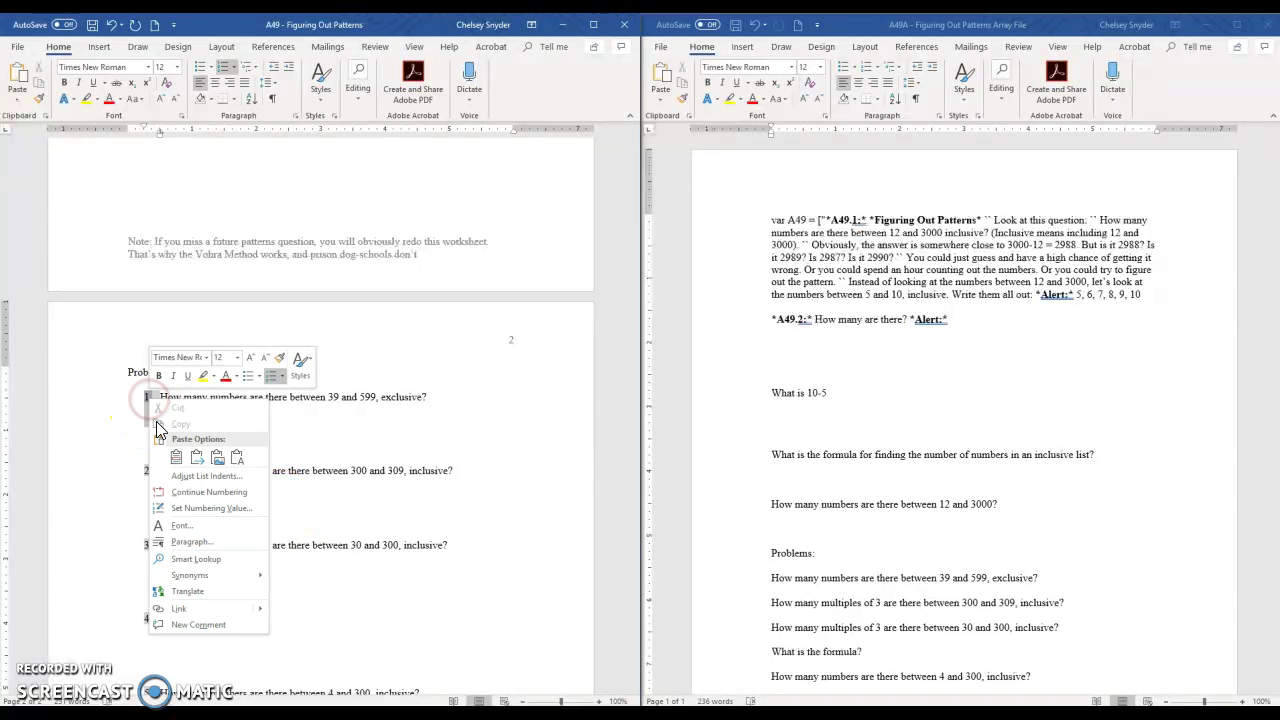
left_click(183, 487)
Set the whole worksheet's paragraph spacing to 0 pt before and after, with single line spacing.
scroll(189, 500, "up", 5)
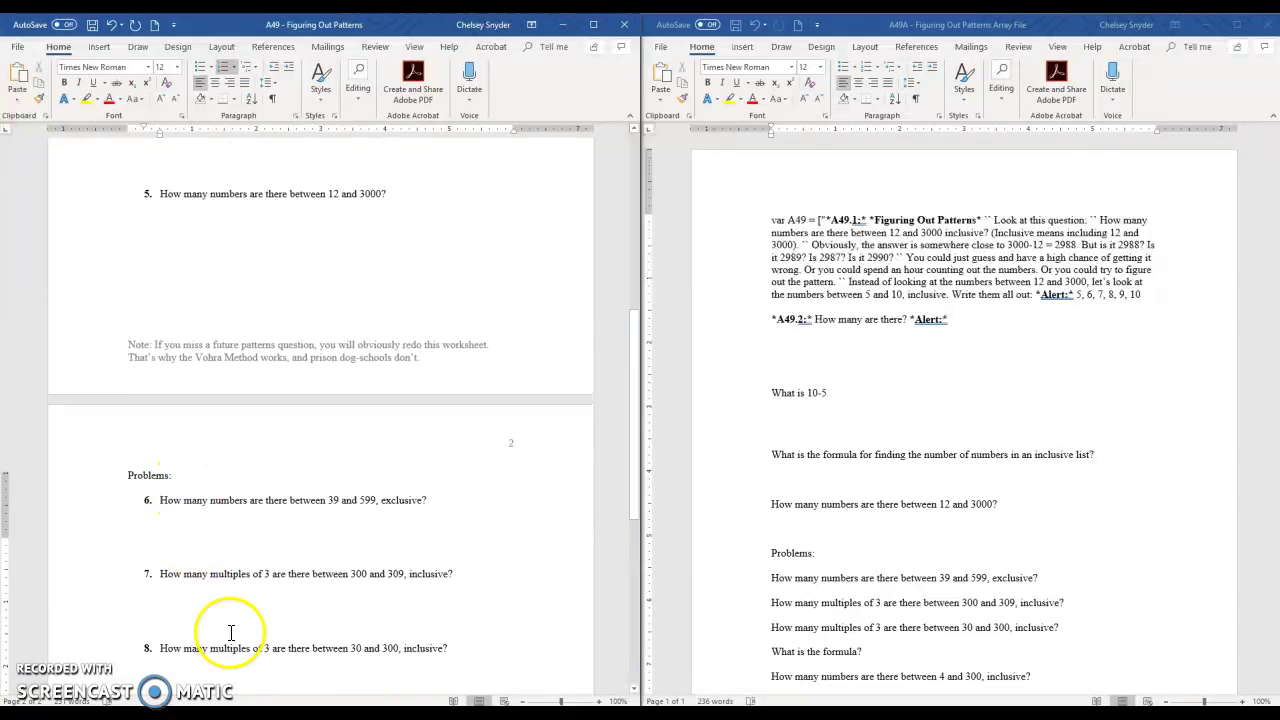
scroll(189, 595, "down", 10)
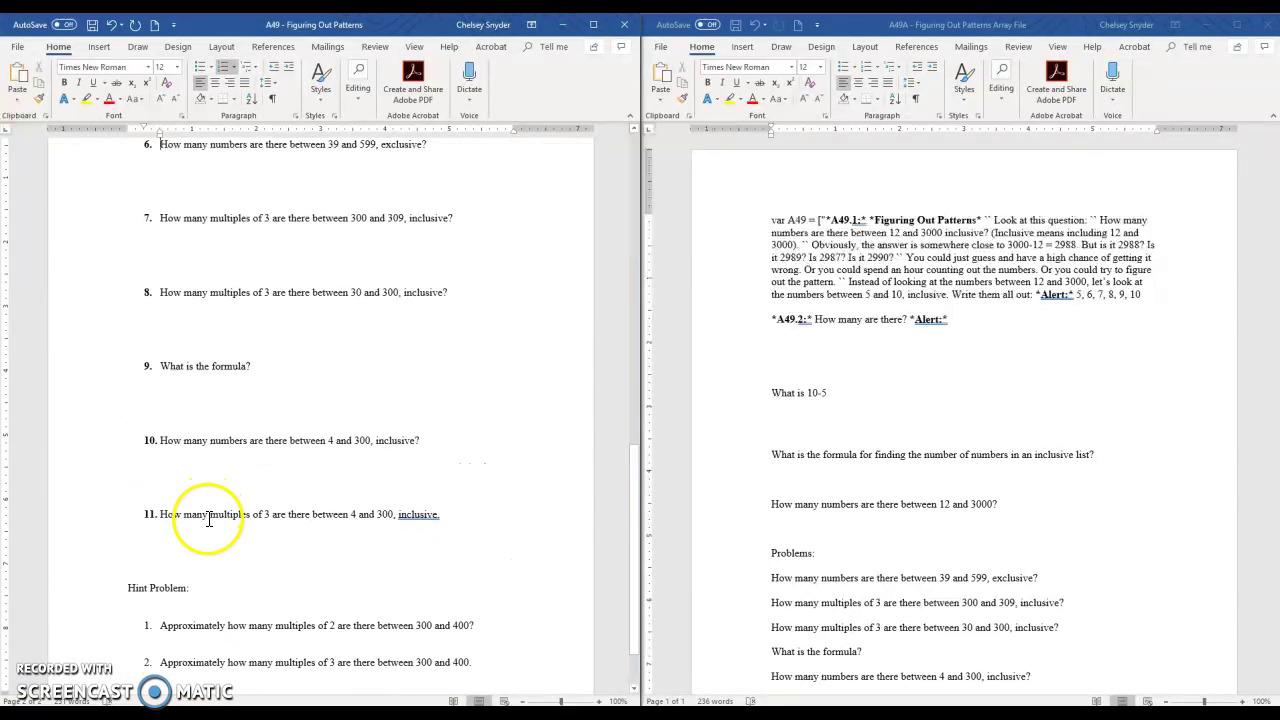
scroll(229, 406, "up", 4)
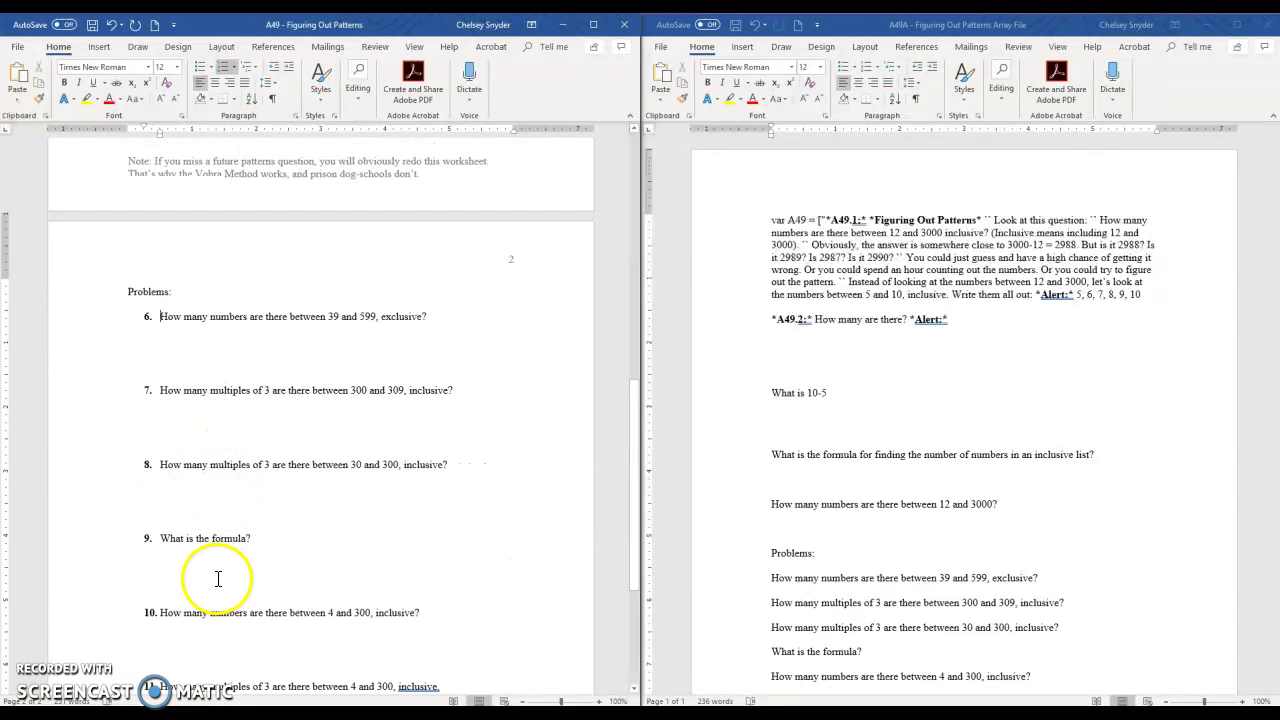
scroll(205, 530, "down", 3)
key("ctrl+a")
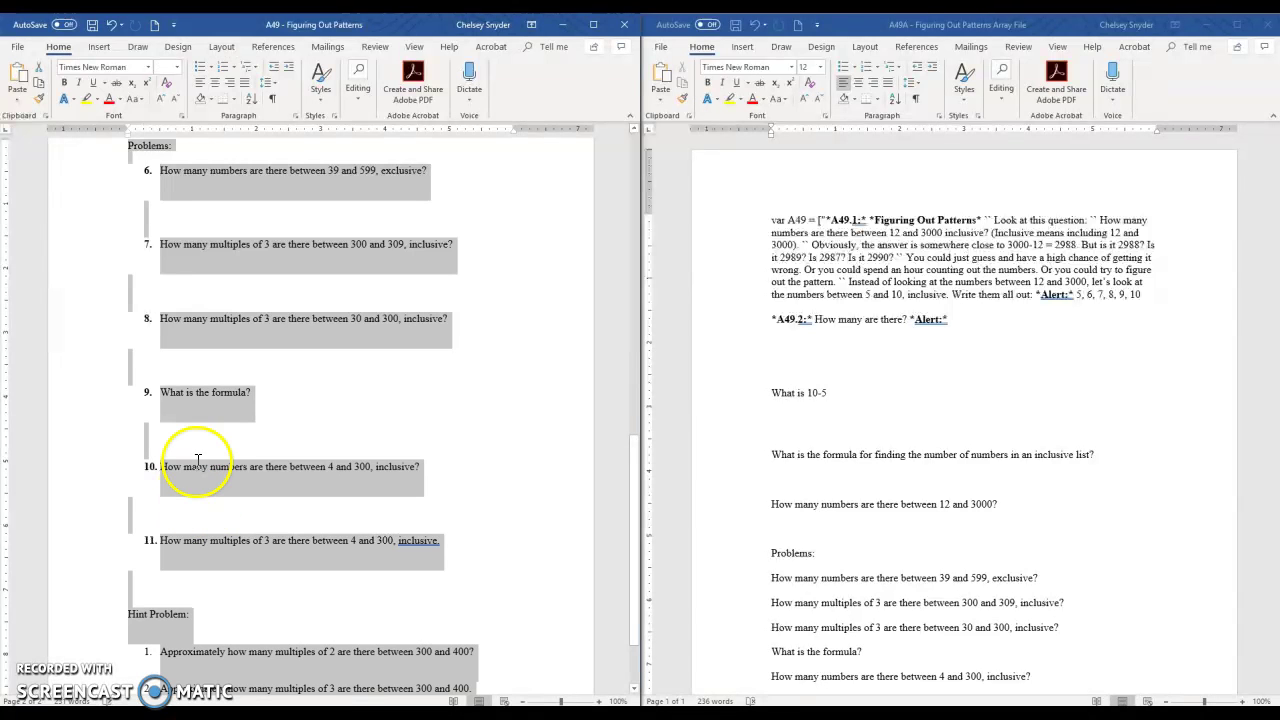
left_click(268, 82)
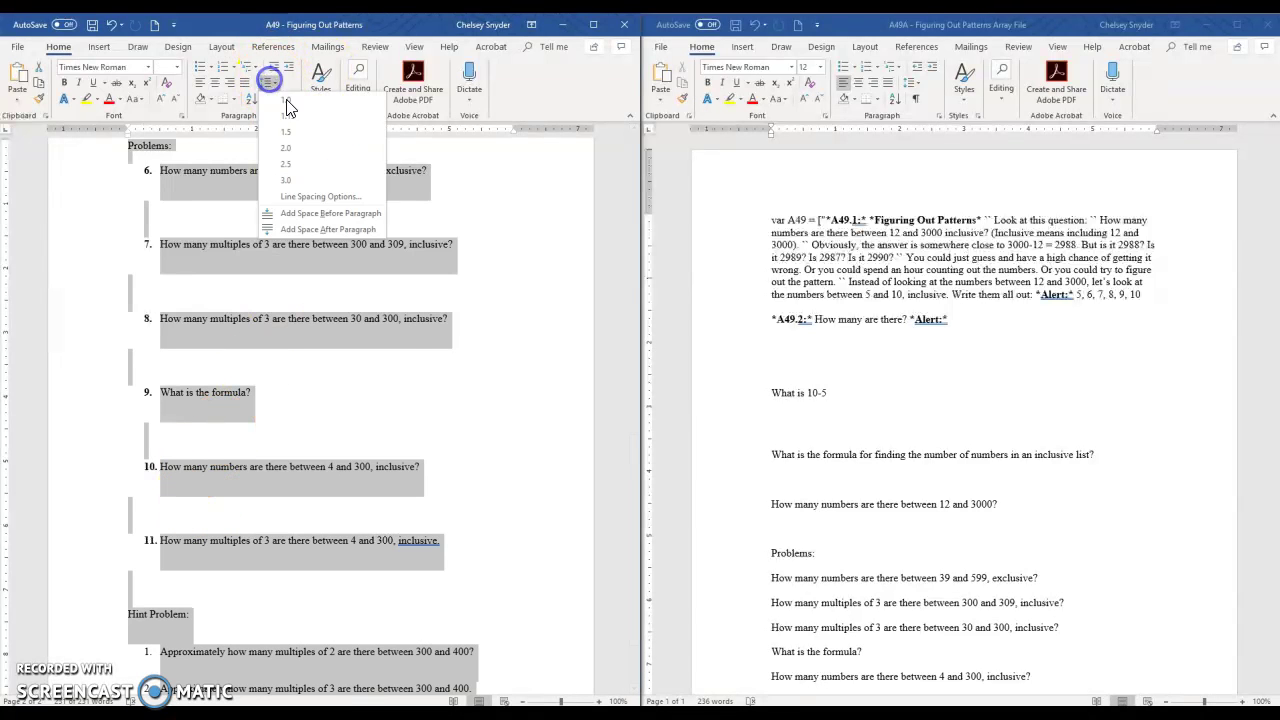
left_click(298, 200)
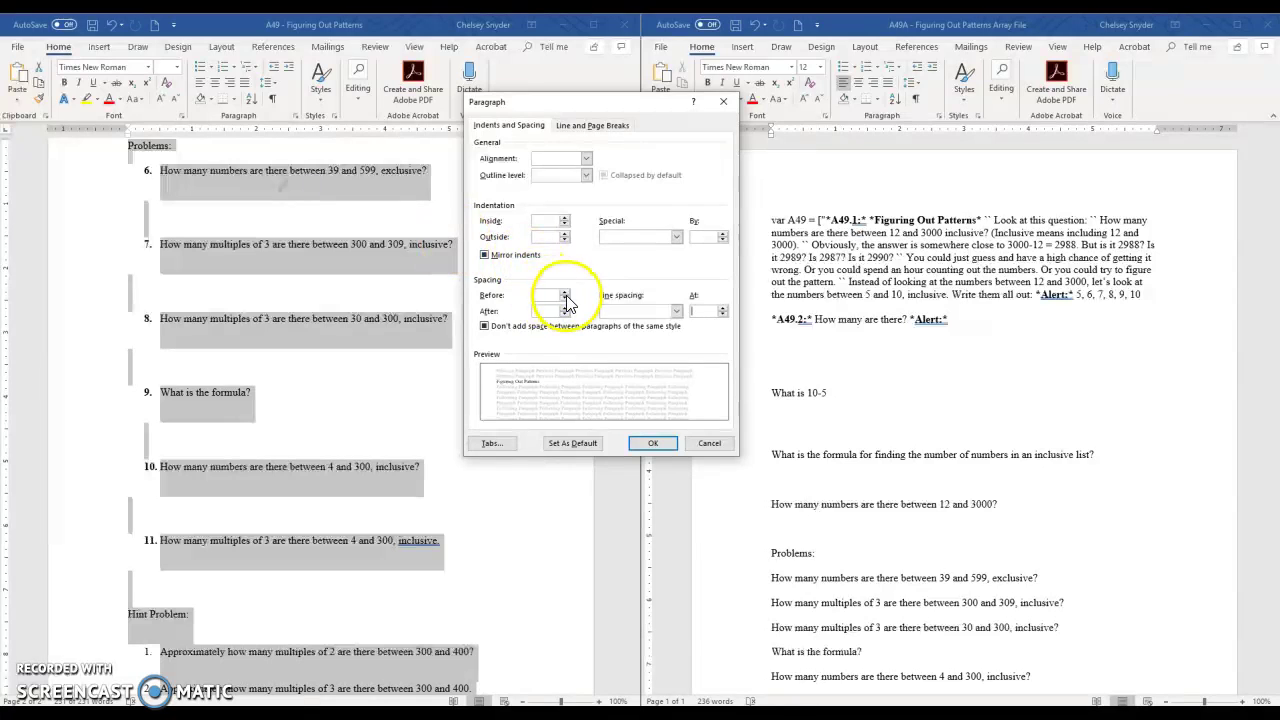
left_click(621, 312)
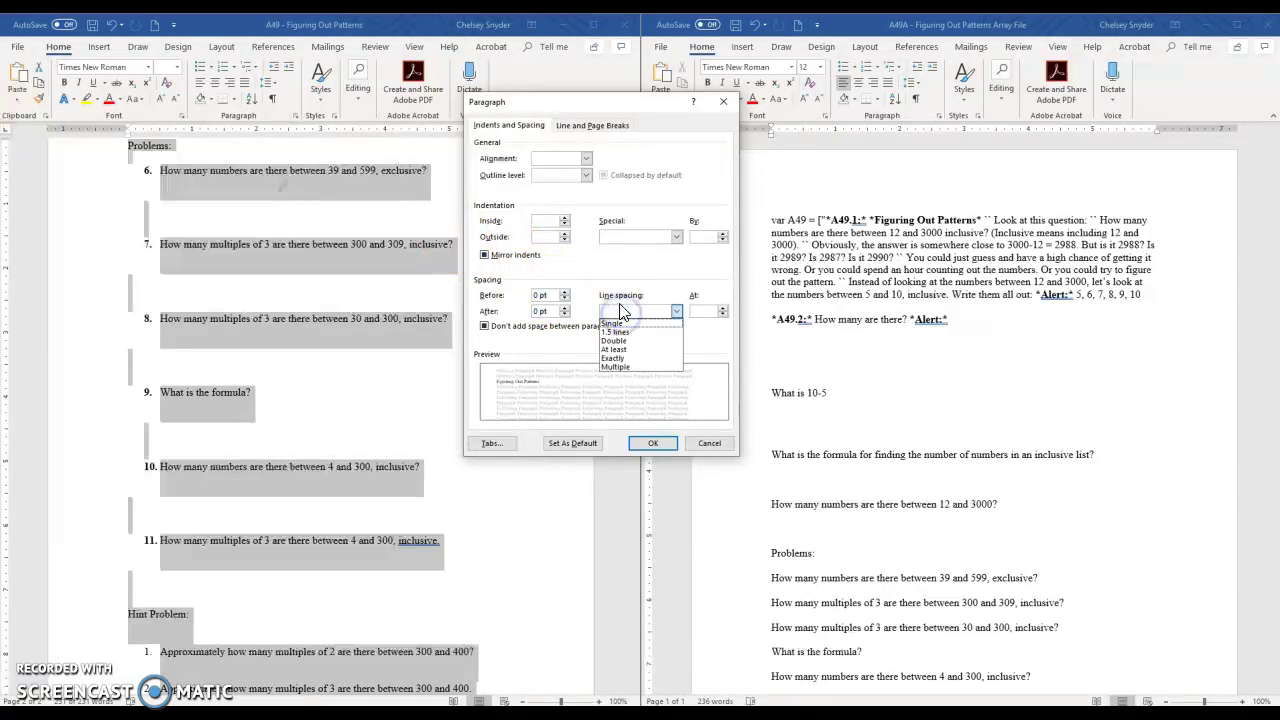
left_click(616, 323)
left_click(648, 443)
scroll(237, 400, "up", 5)
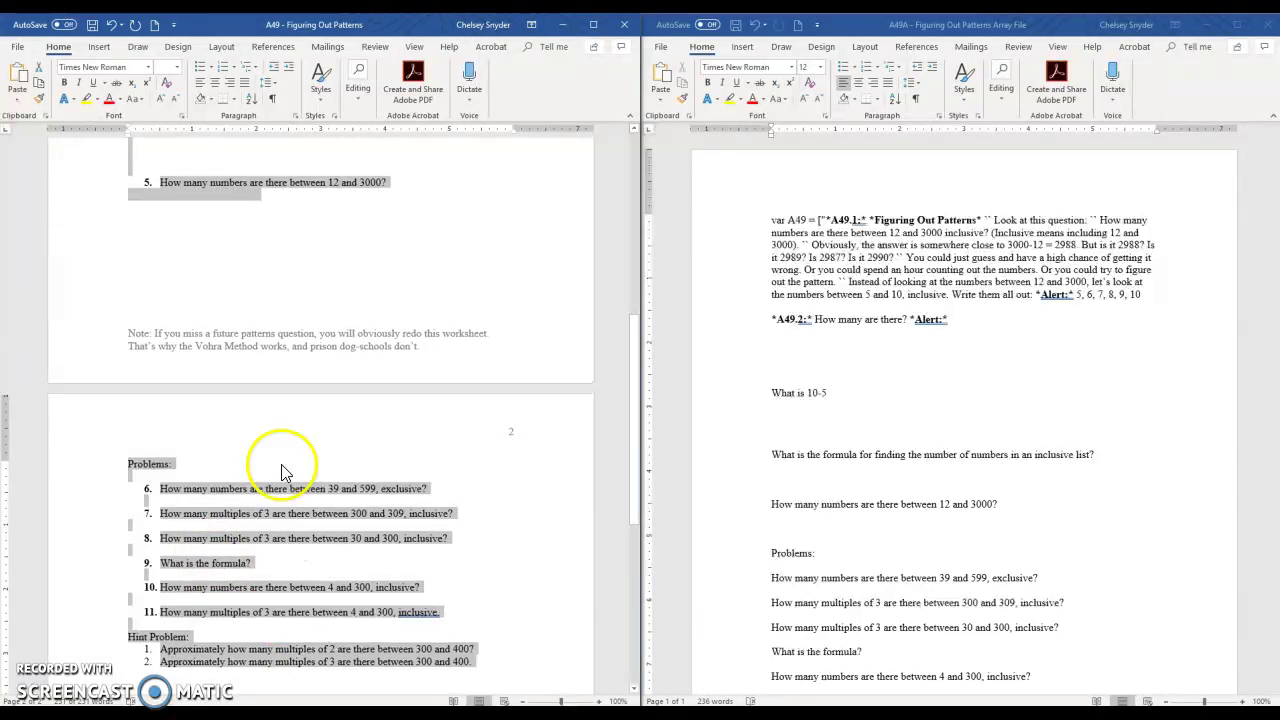
scroll(260, 500, "up", 7)
left_click(230, 438)
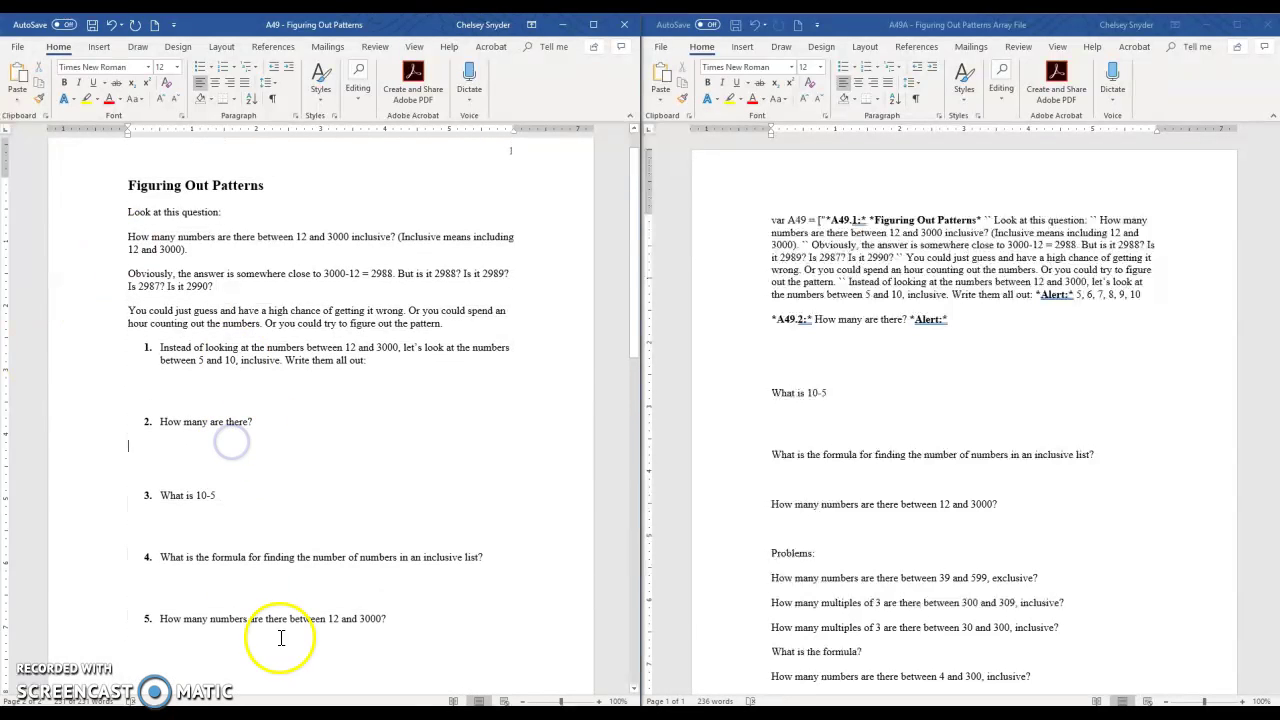
Insert evenly sized blank answer space after each of problems 6 to 10 under the "Problems:" heading.
scroll(297, 457, "down", 8)
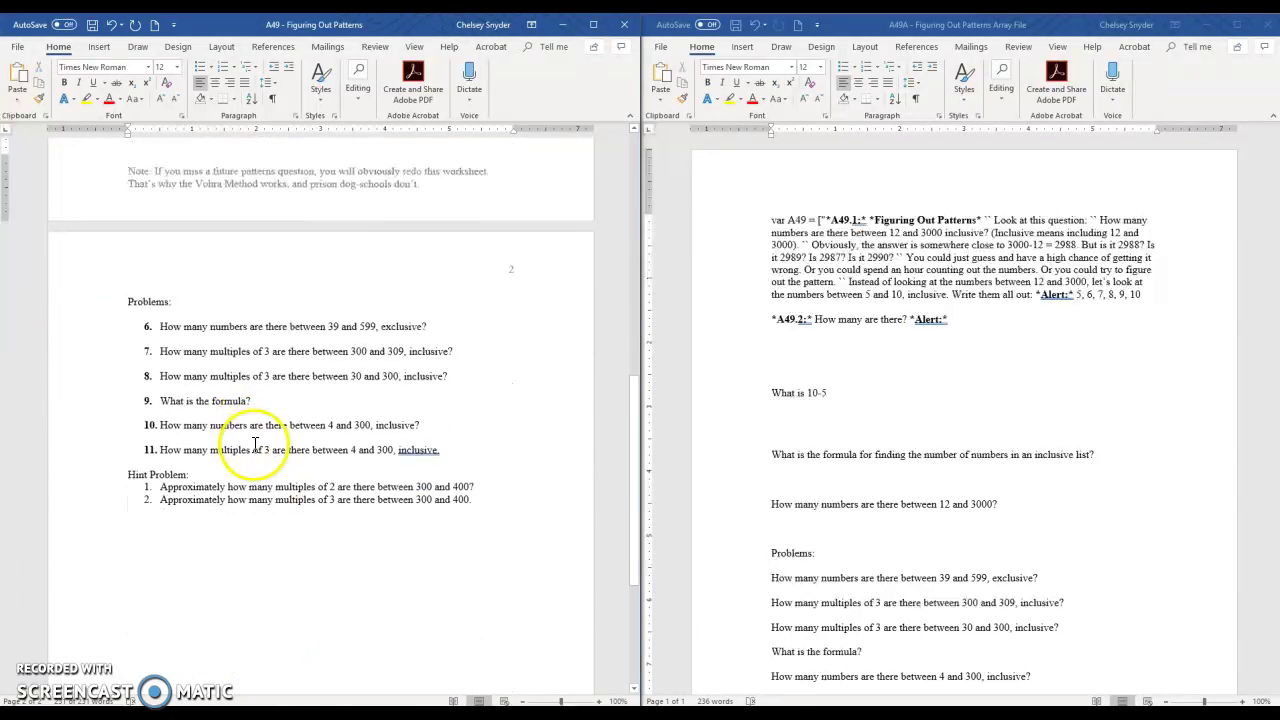
left_click(212, 342)
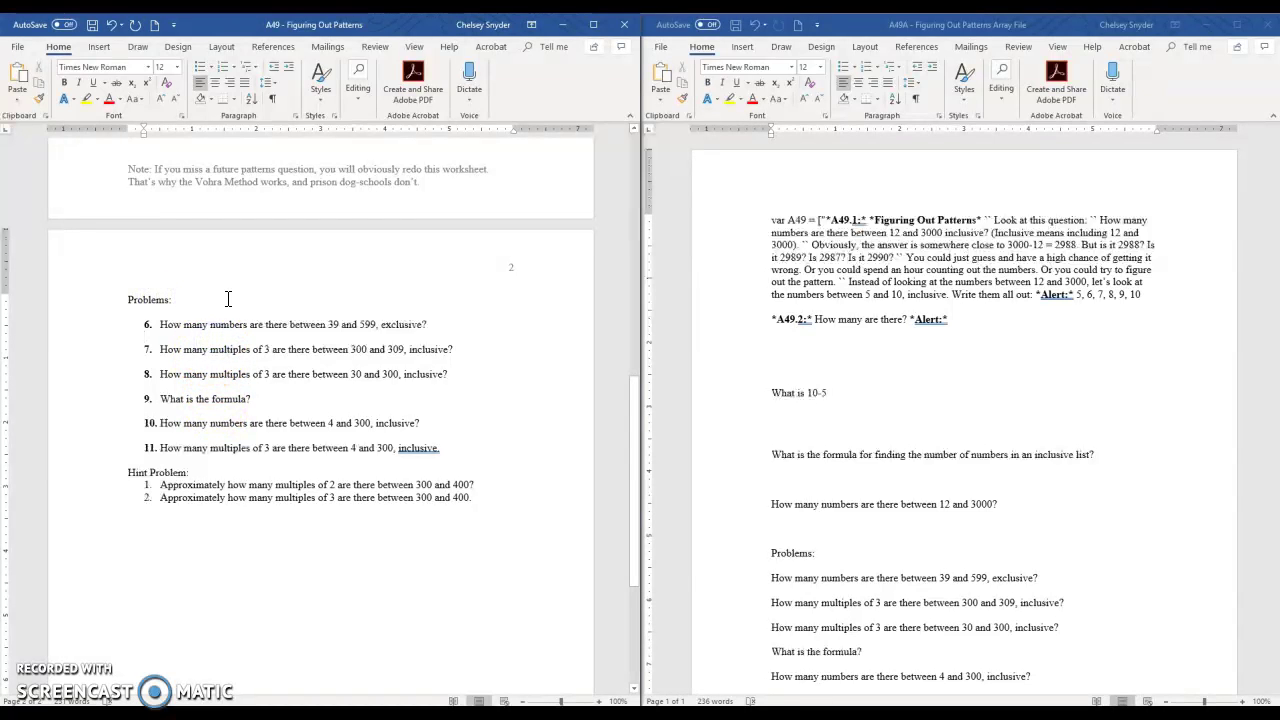
key("Return")
key("Return")
key("Return")
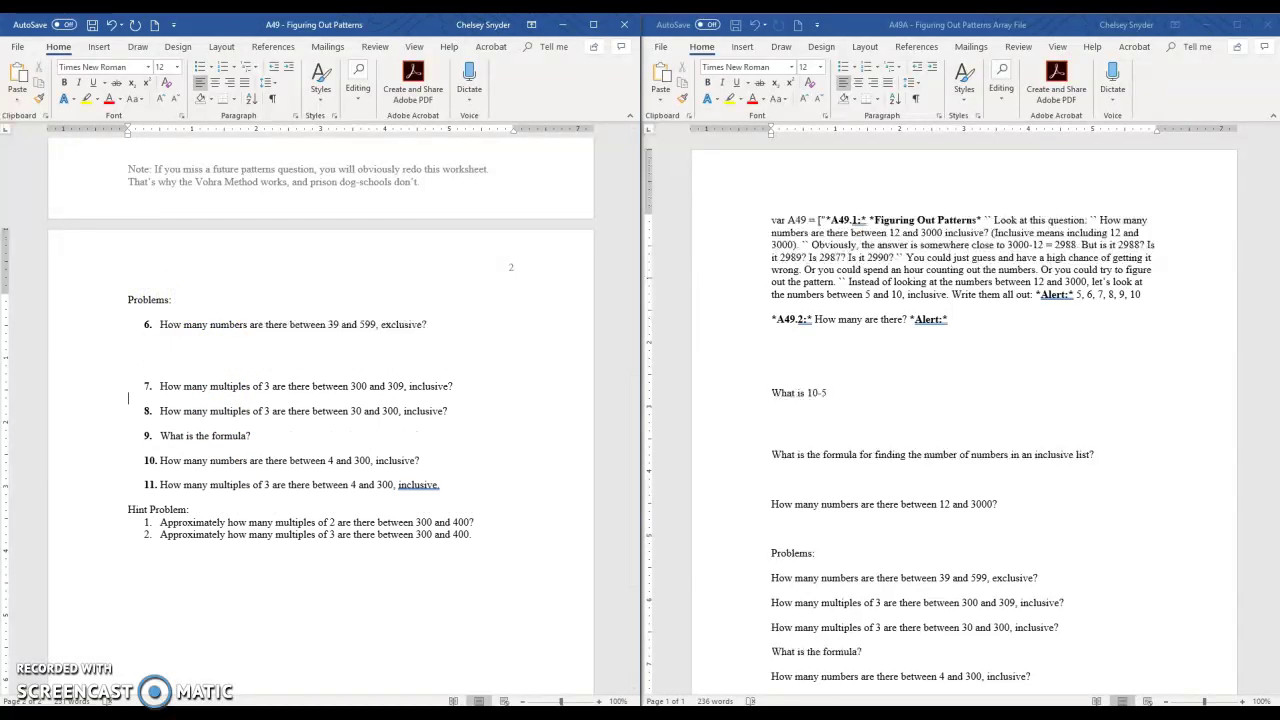
key("Return")
key("Return")
key("Return")
key("End")
key("Return")
key("Return")
key("Return")
key("Down")
key("End")
key("Return")
key("Return")
key("Return")
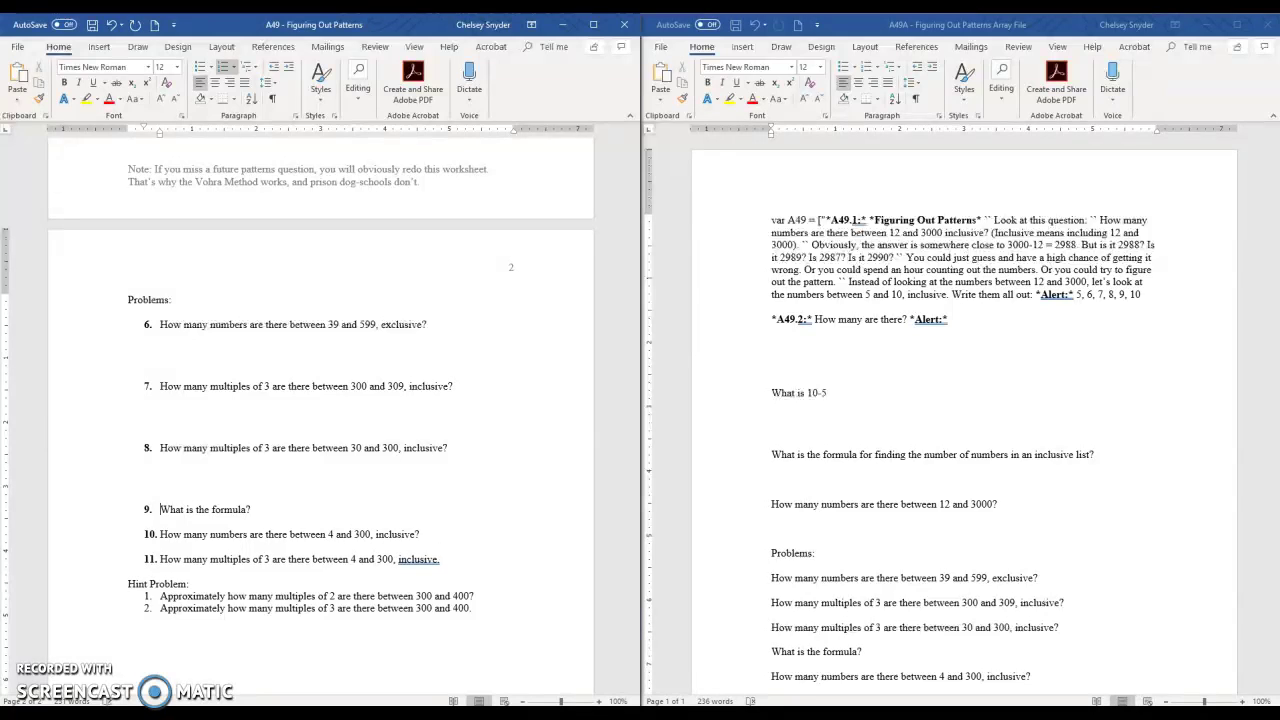
key("Return")
key("Return")
key("Return")
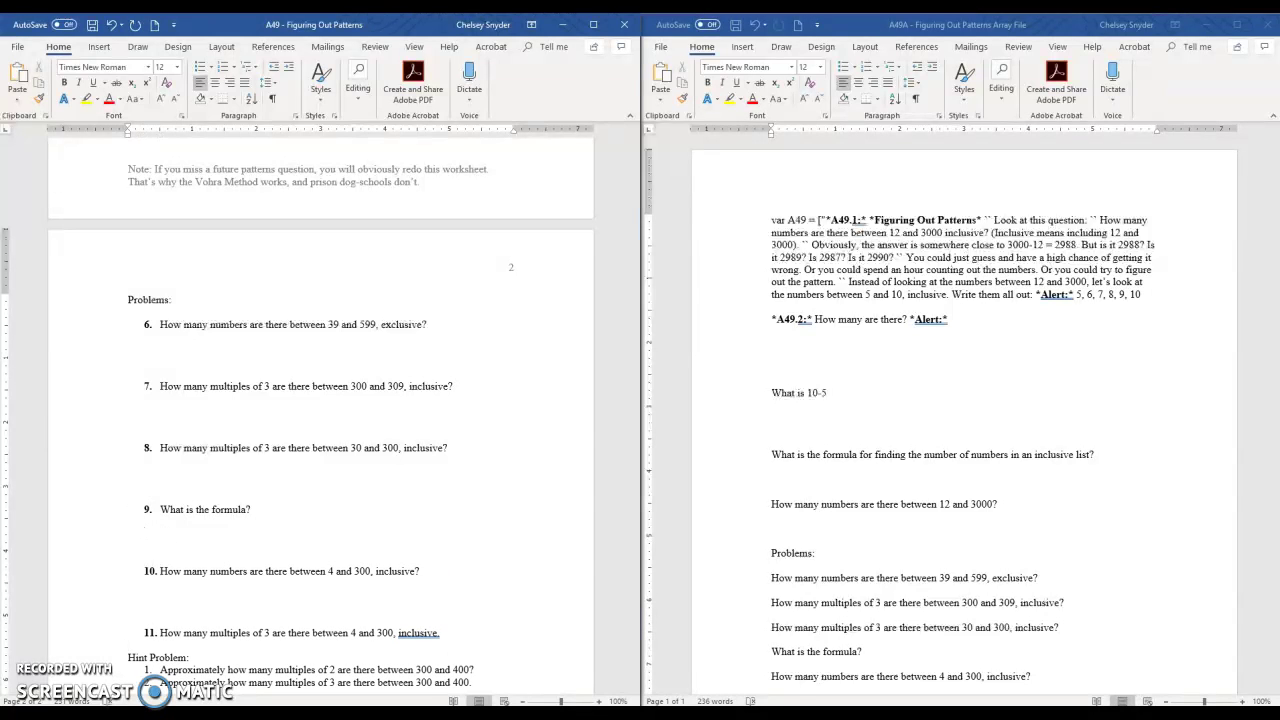
Correct the end of problem 11 so it reads "inclusive?".
scroll(331, 449, "down", 3)
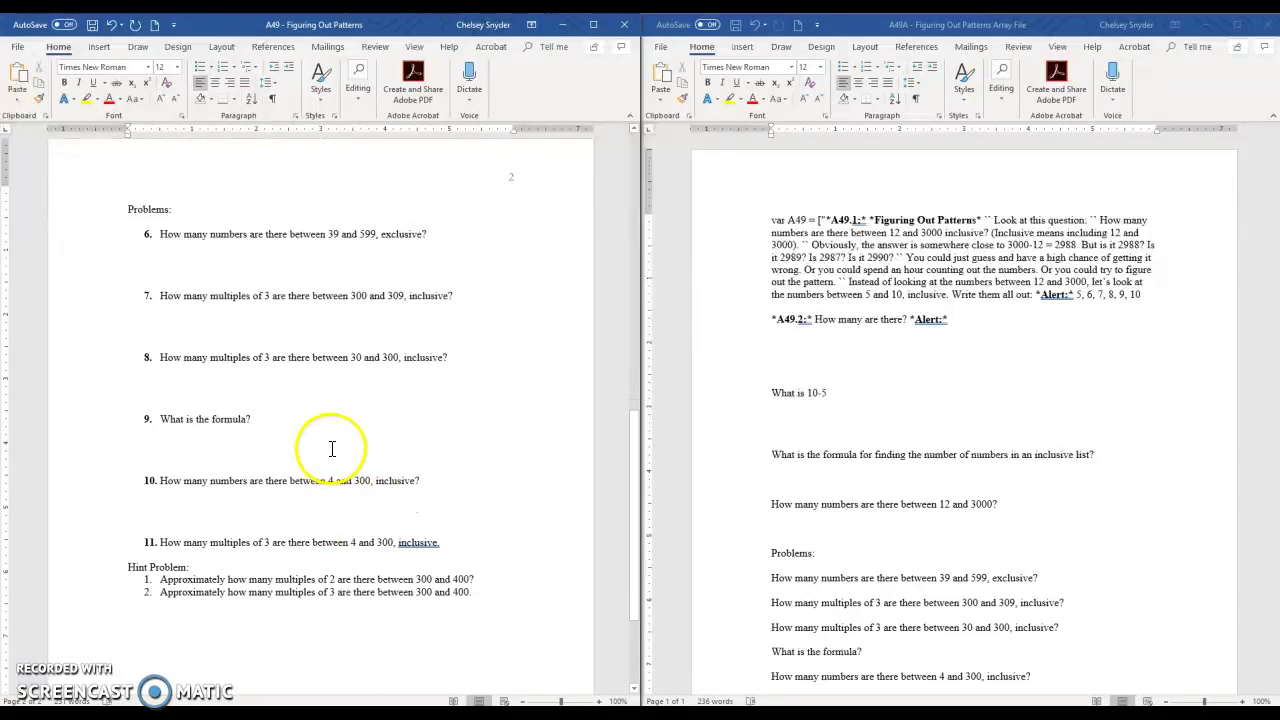
right_click(412, 525)
left_click(465, 562)
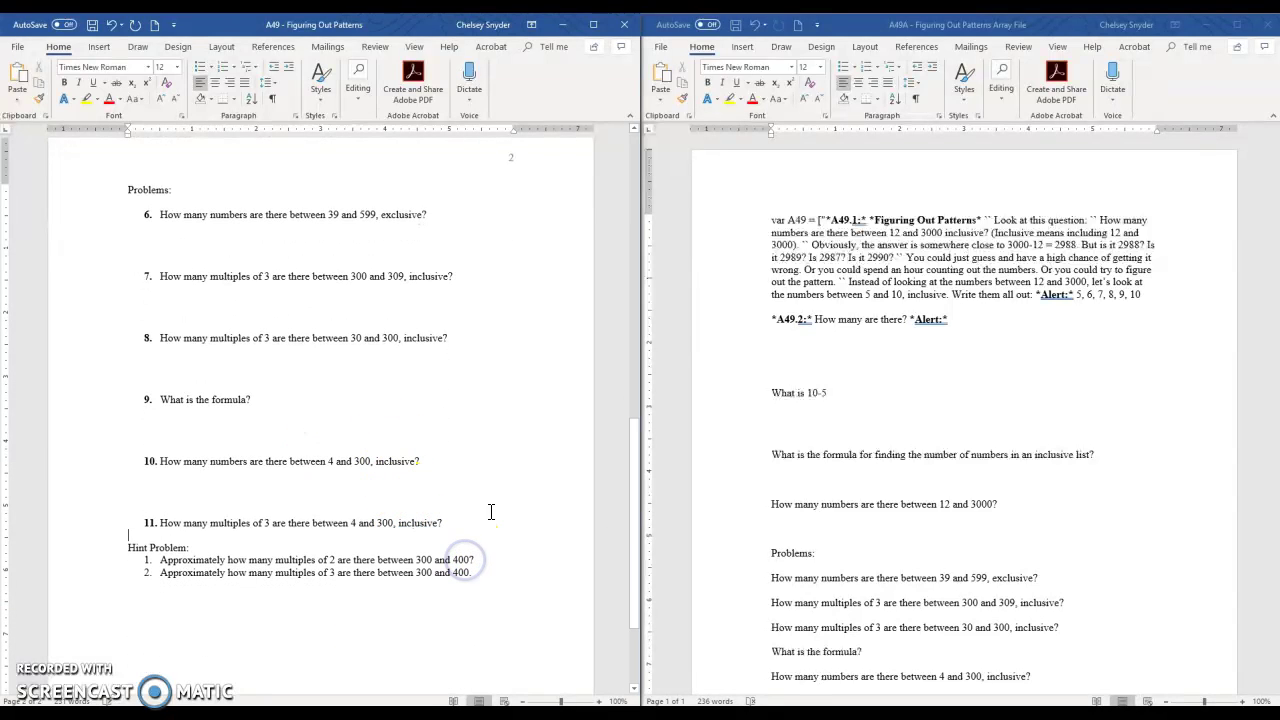
Insert a page break before the "Hint Problem:" heading.
scroll(185, 545, "down", 1)
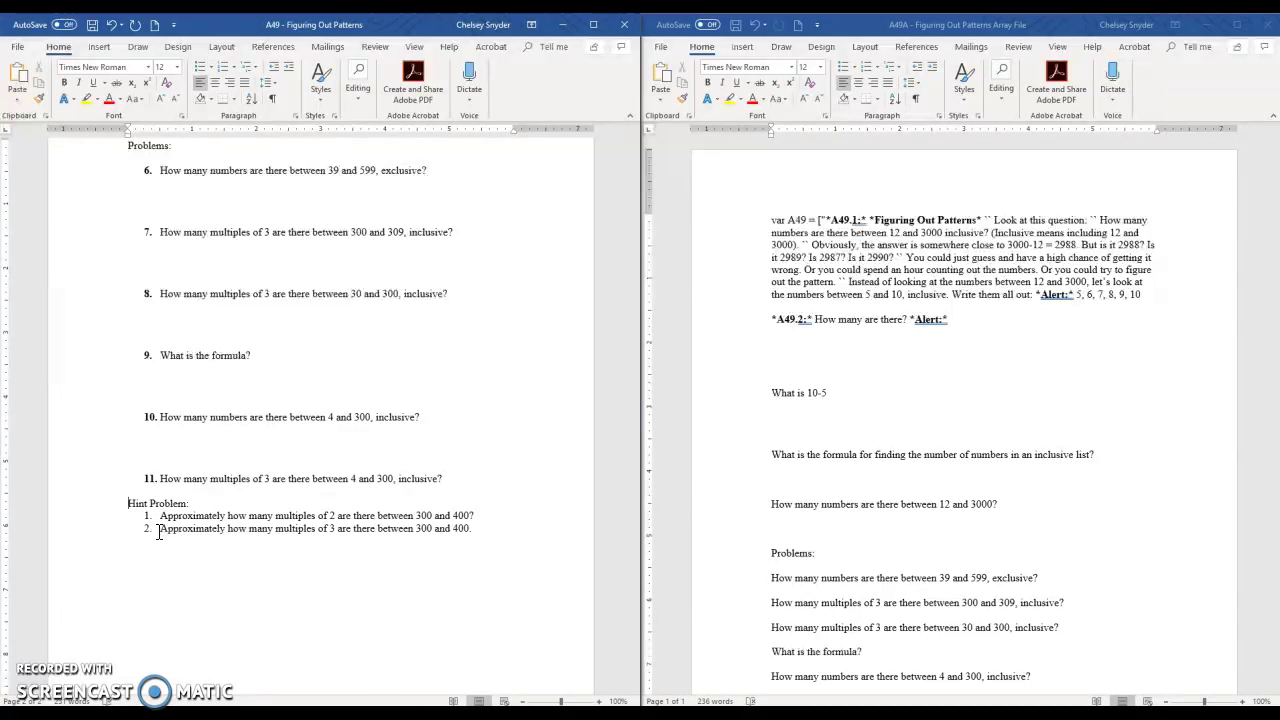
key("ctrl+Return")
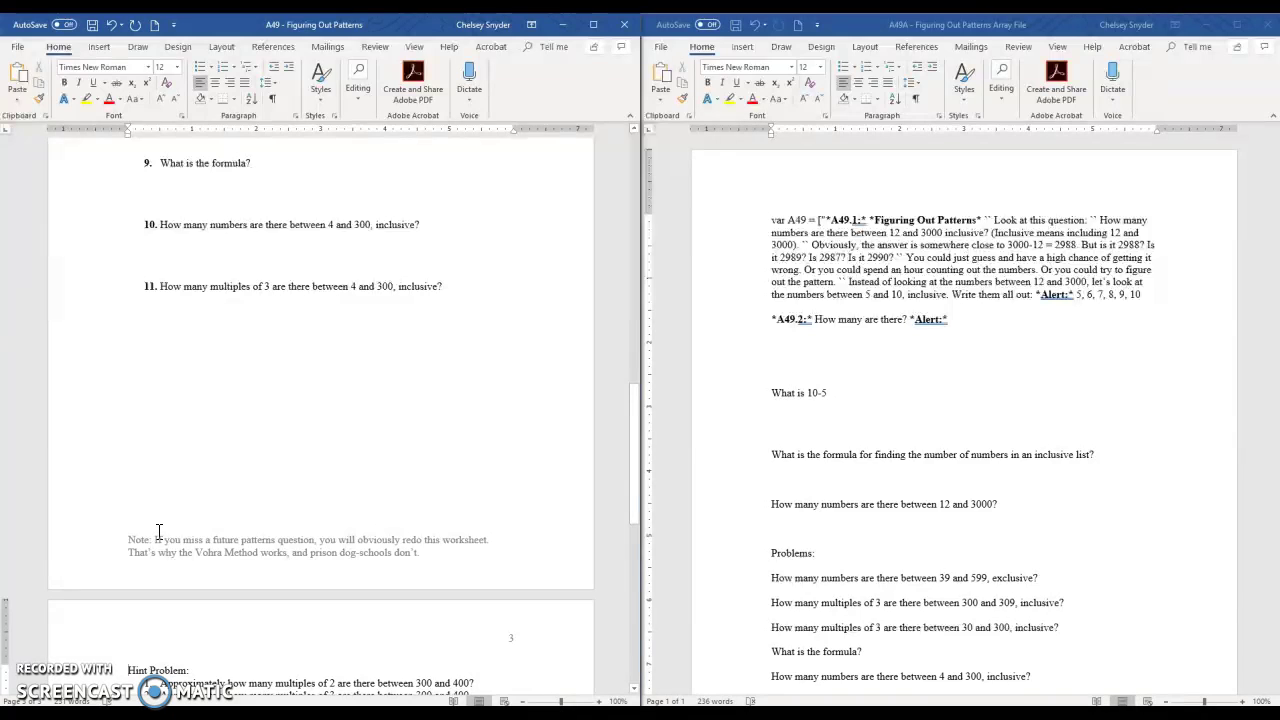
scroll(240, 670, "down", 5)
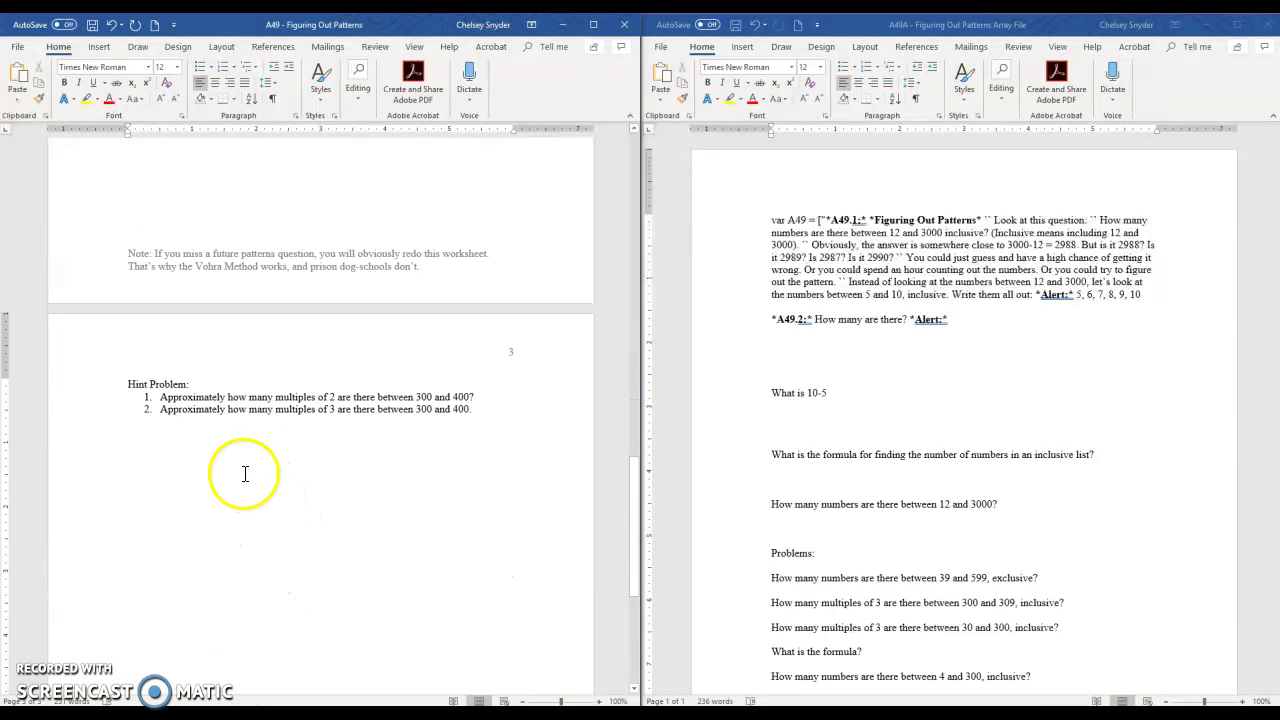
Replace the "Hint Problem:" heading and the first hint question's number with a bold "Thought:" label in front of that question.
left_click(97, 391)
key("Delete")
key("BackSpace")
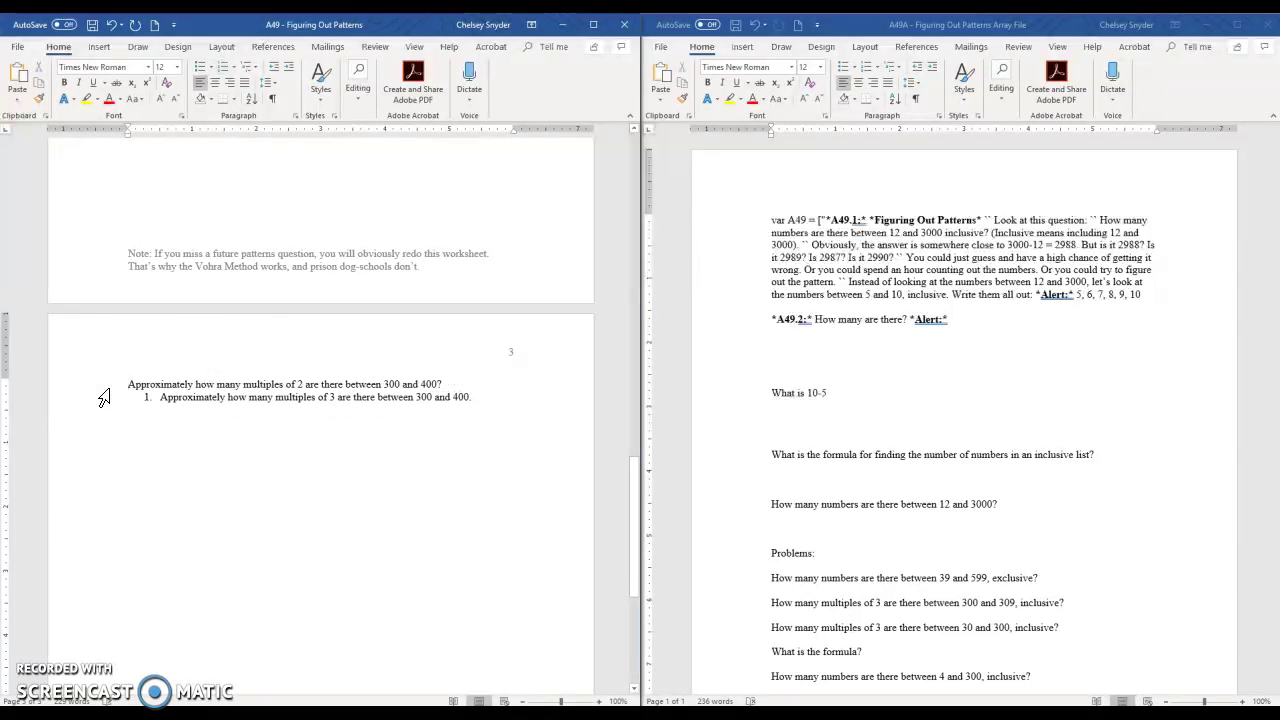
type("Thought:")
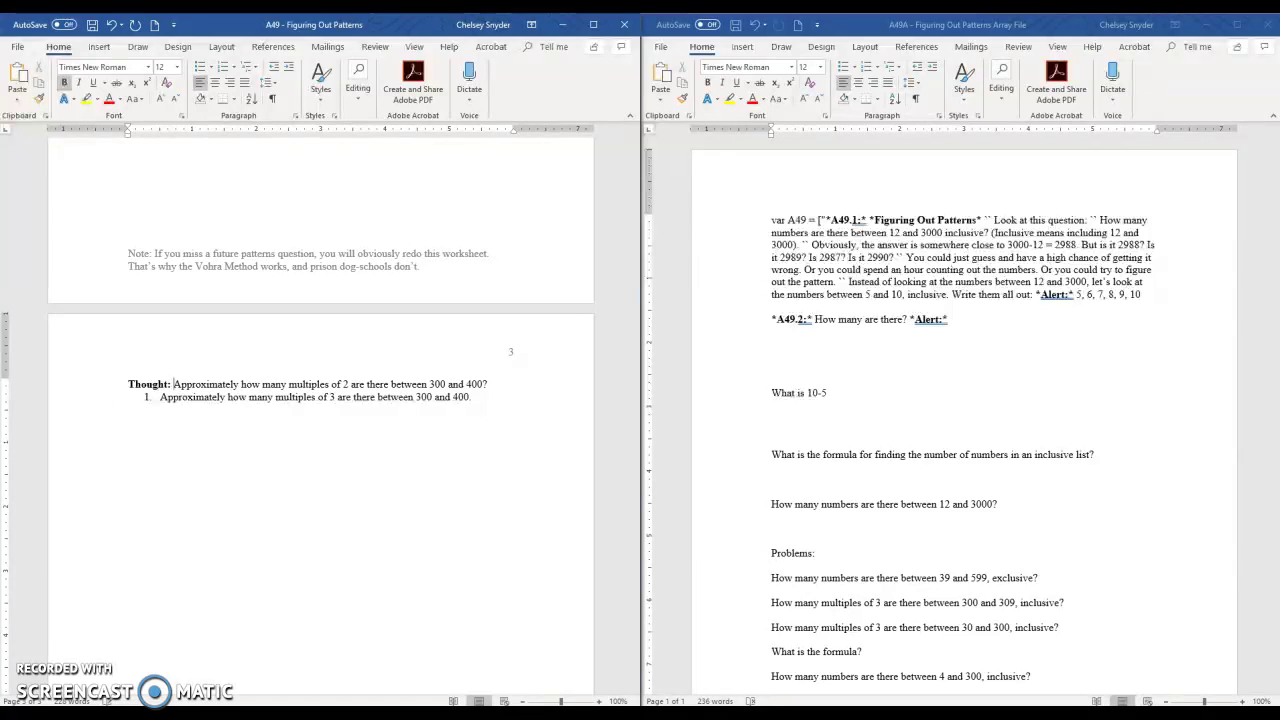
Remove the second hint question's number, add blank lines above it, prefix it with a bold "Thought:", and save the worksheet.
key("Down")
key("BackSpace")
key("BackSpace")
key("Return")
key("Return")
key("Return")
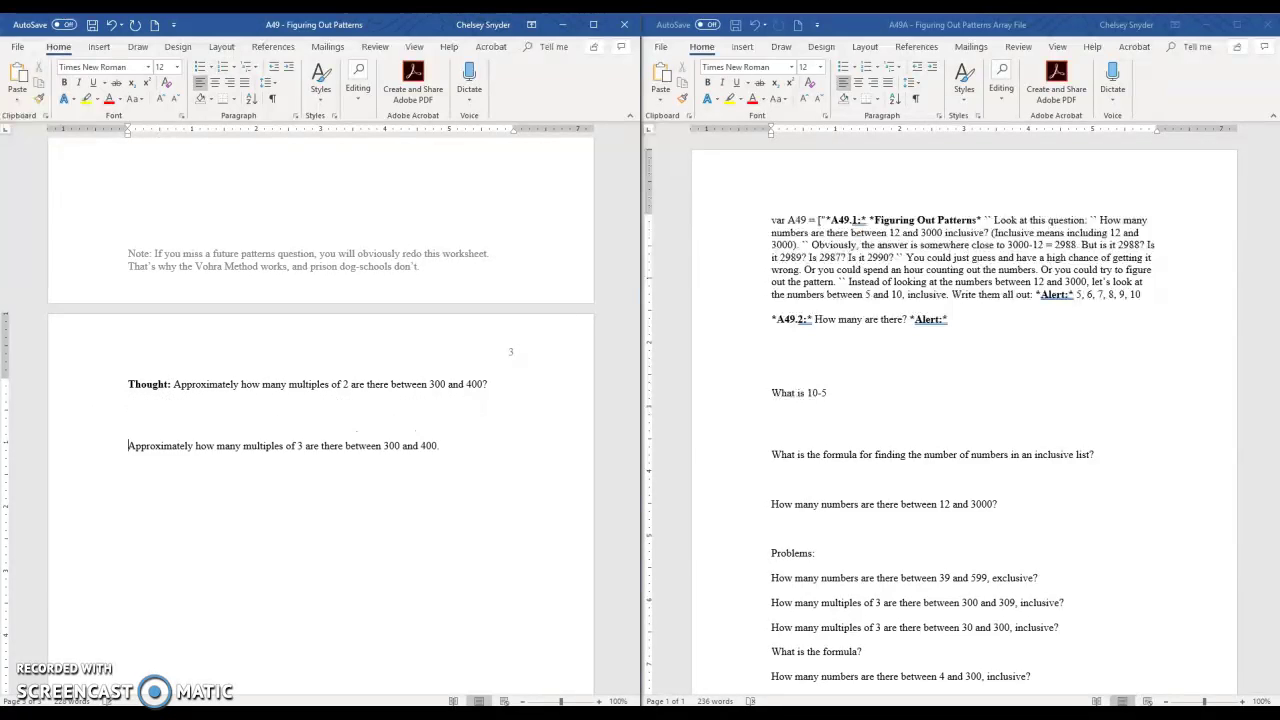
key("ctrl+b")
type("Thought:")
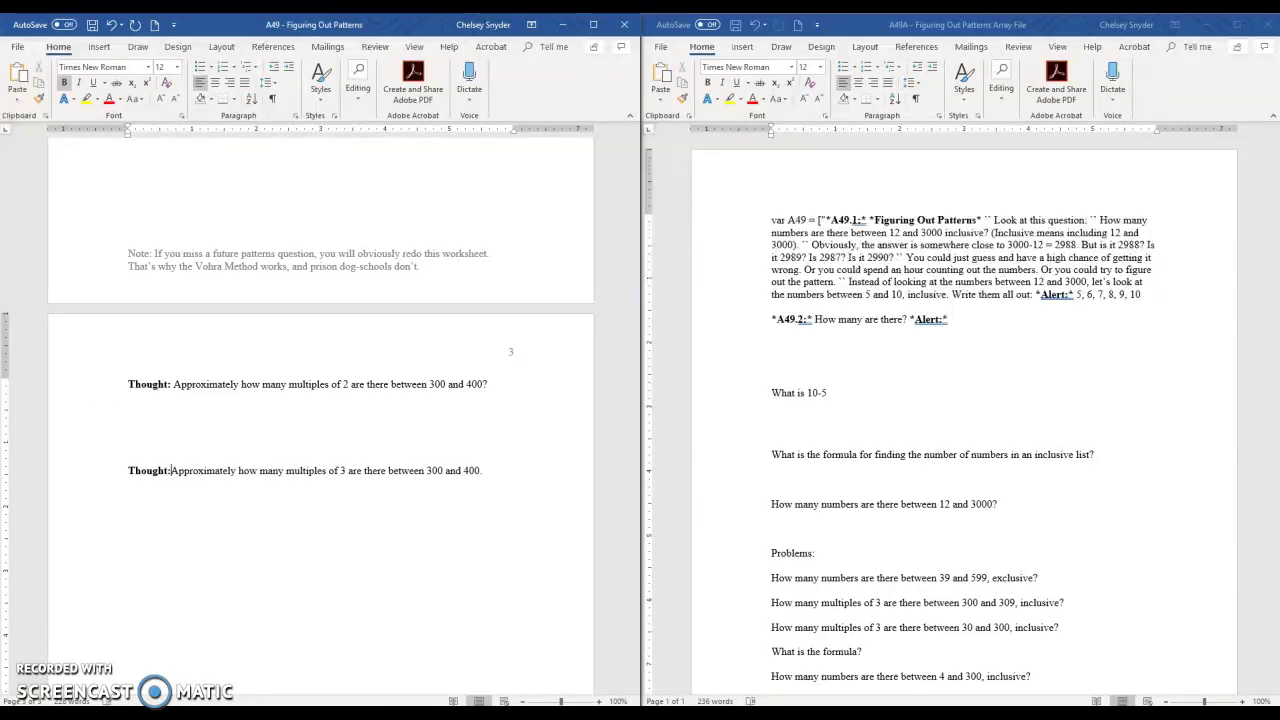
key("ctrl+s")
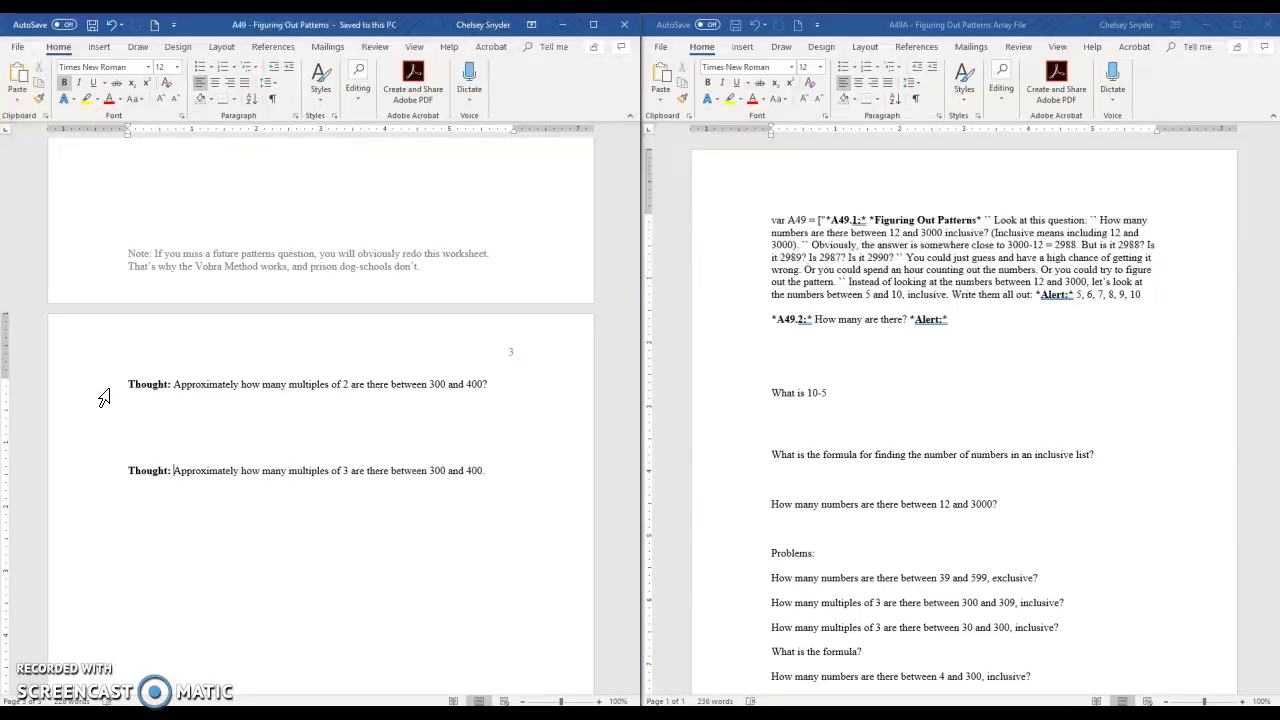
Replace the period ending the second Thought question with a question mark and save the worksheet.
left_click(509, 469)
key("BackSpace")
type("?")
key("ctrl+s")
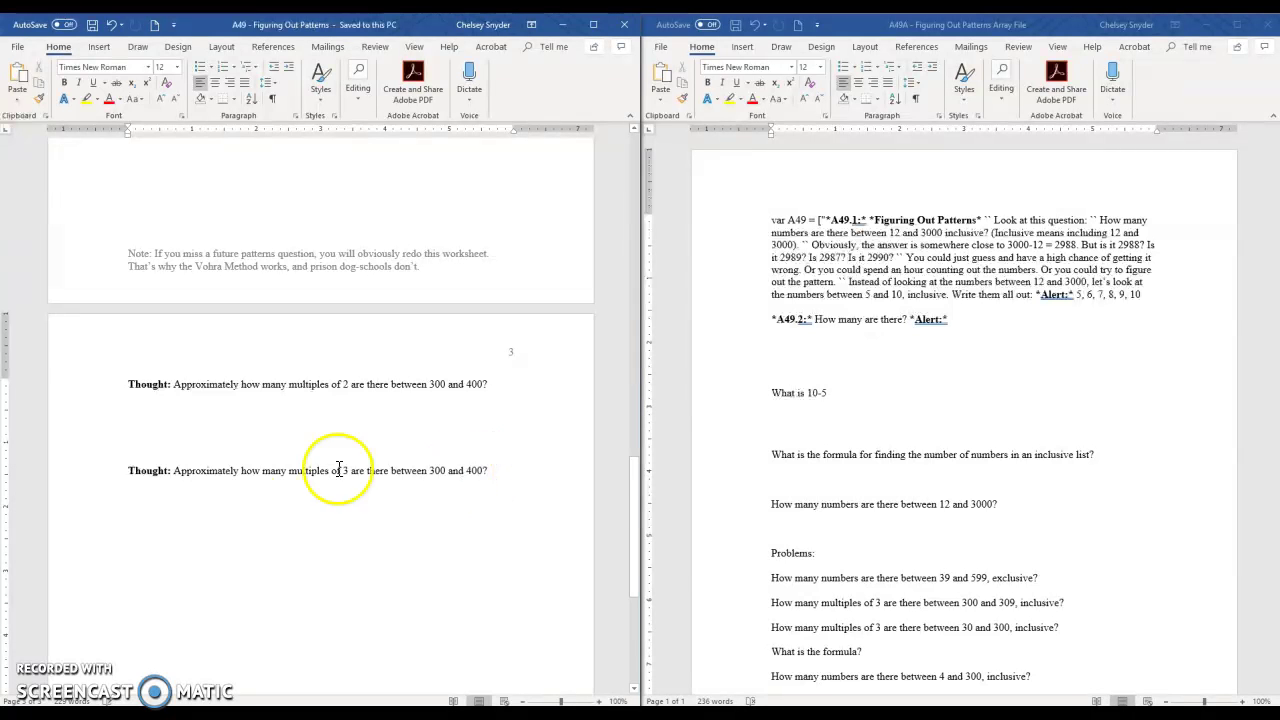
Compare the worksheet's introduction and first numbered questions with the A49.1 and A49.2 entries in the array file.
scroll(371, 606, "up", 15)
scroll(340, 510, "up", 8)
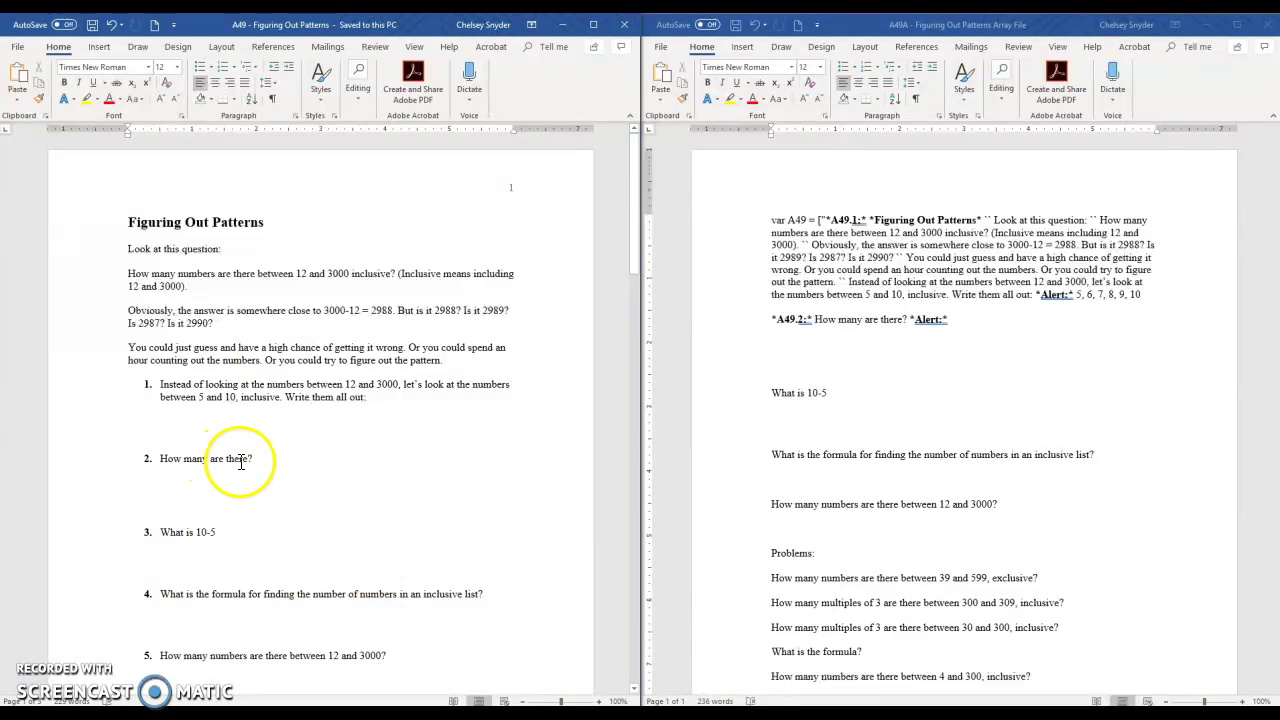
left_click(147, 384)
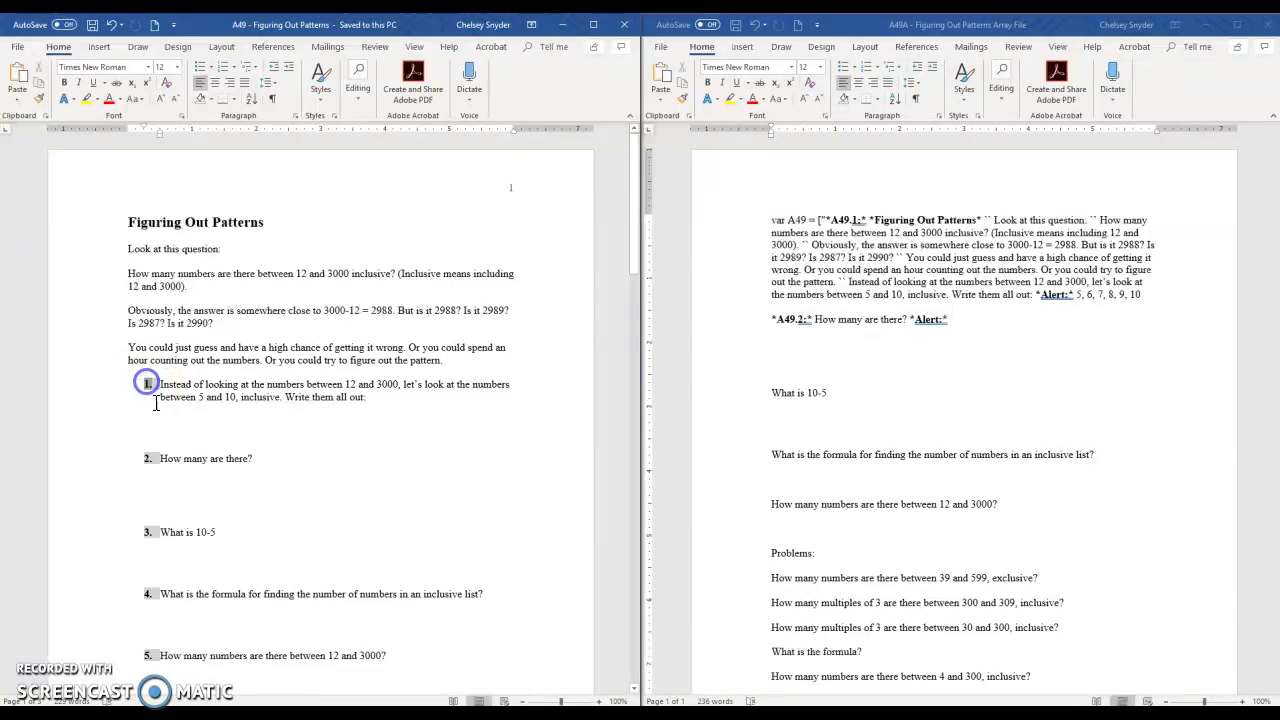
left_click(900, 429)
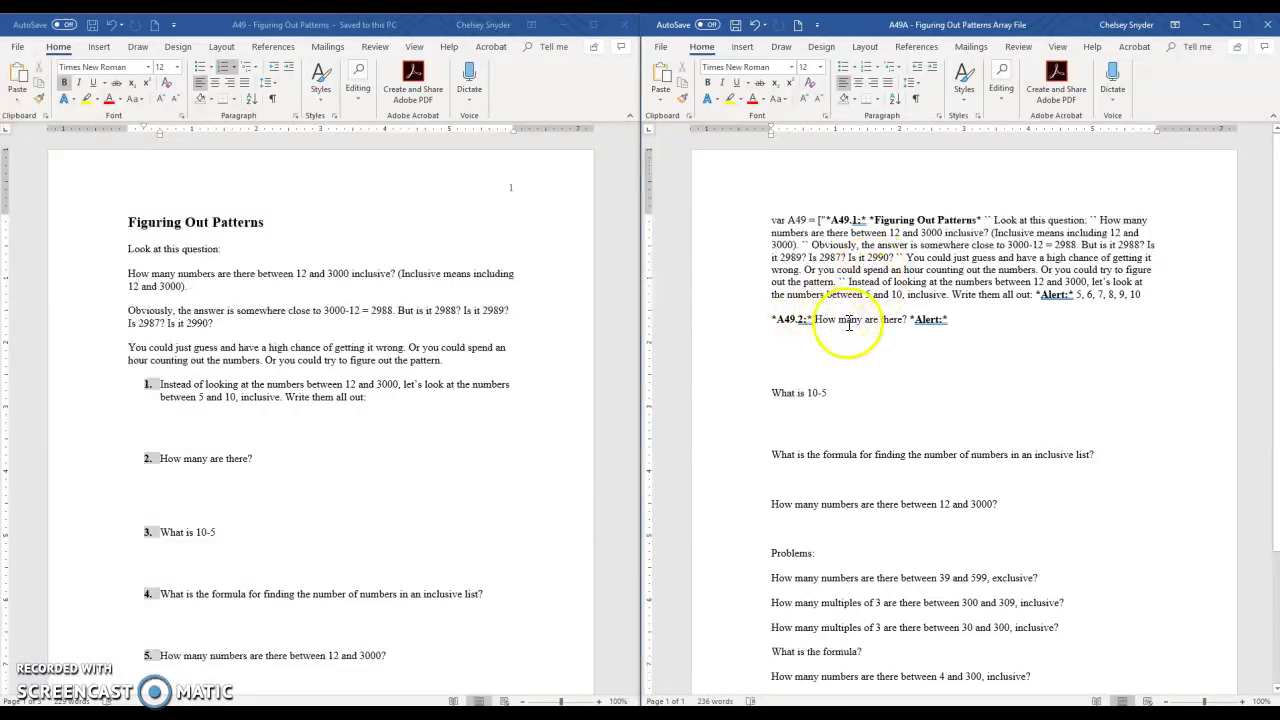
left_click_drag(779, 219, 980, 294)
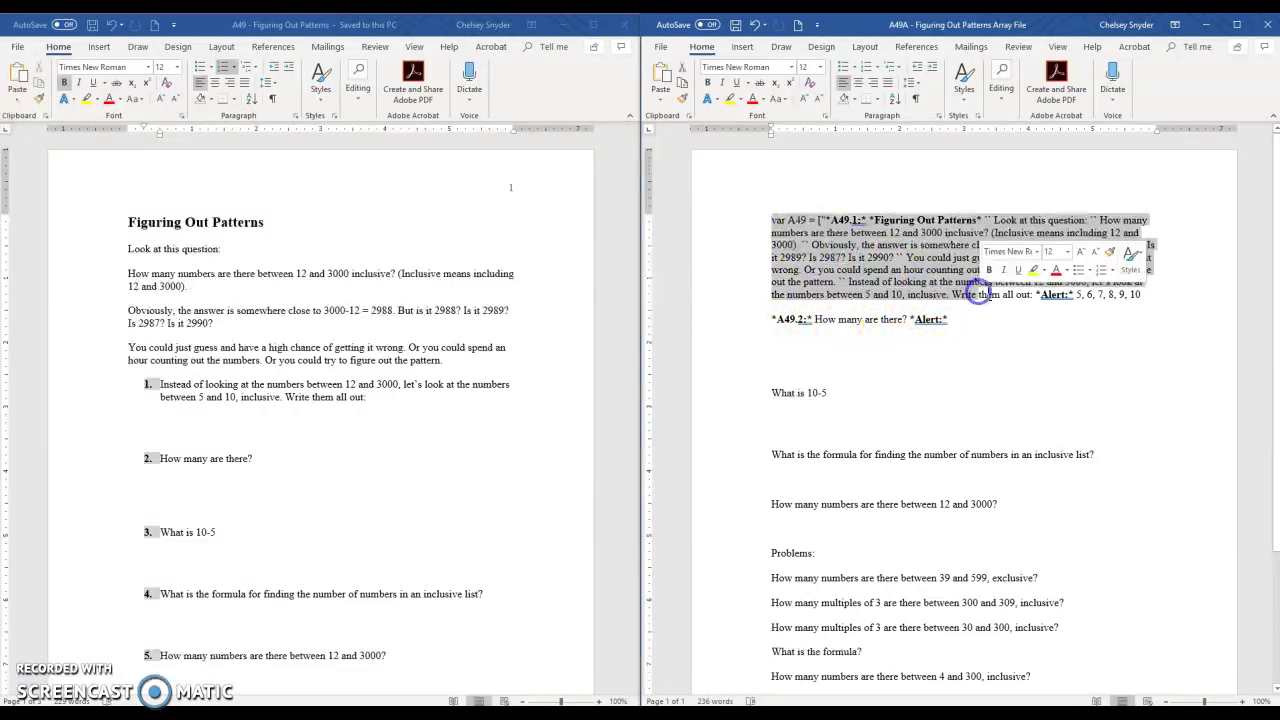
left_click(980, 294)
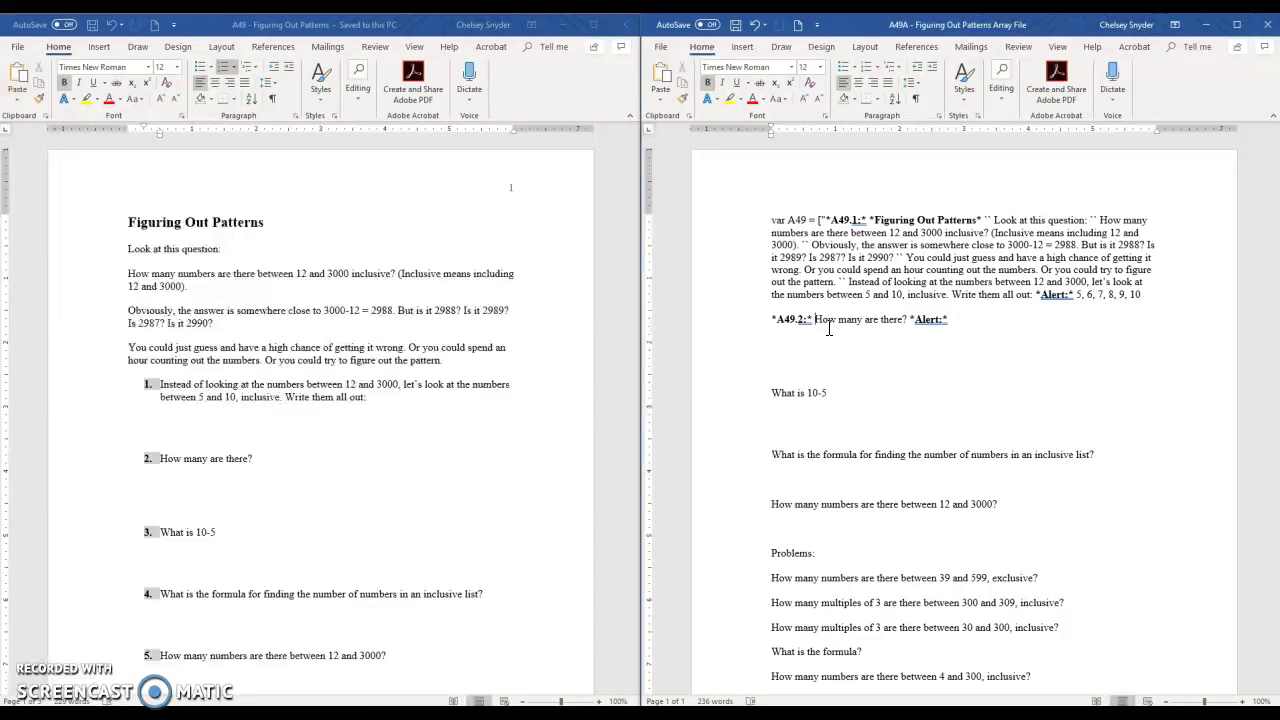
left_click(468, 487)
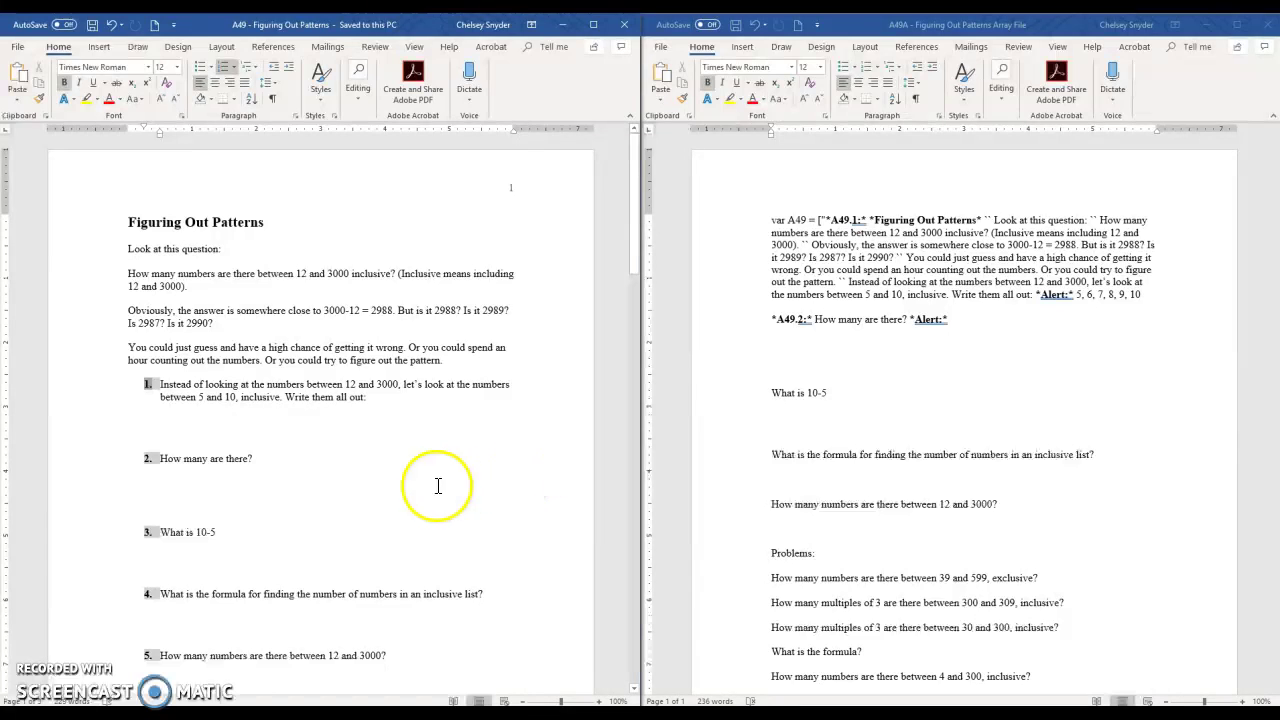
left_click(435, 486)
Reword the A49.2 question in the array file to "How many numbers are there between 5 and 10, inclusive?".
left_click(912, 426)
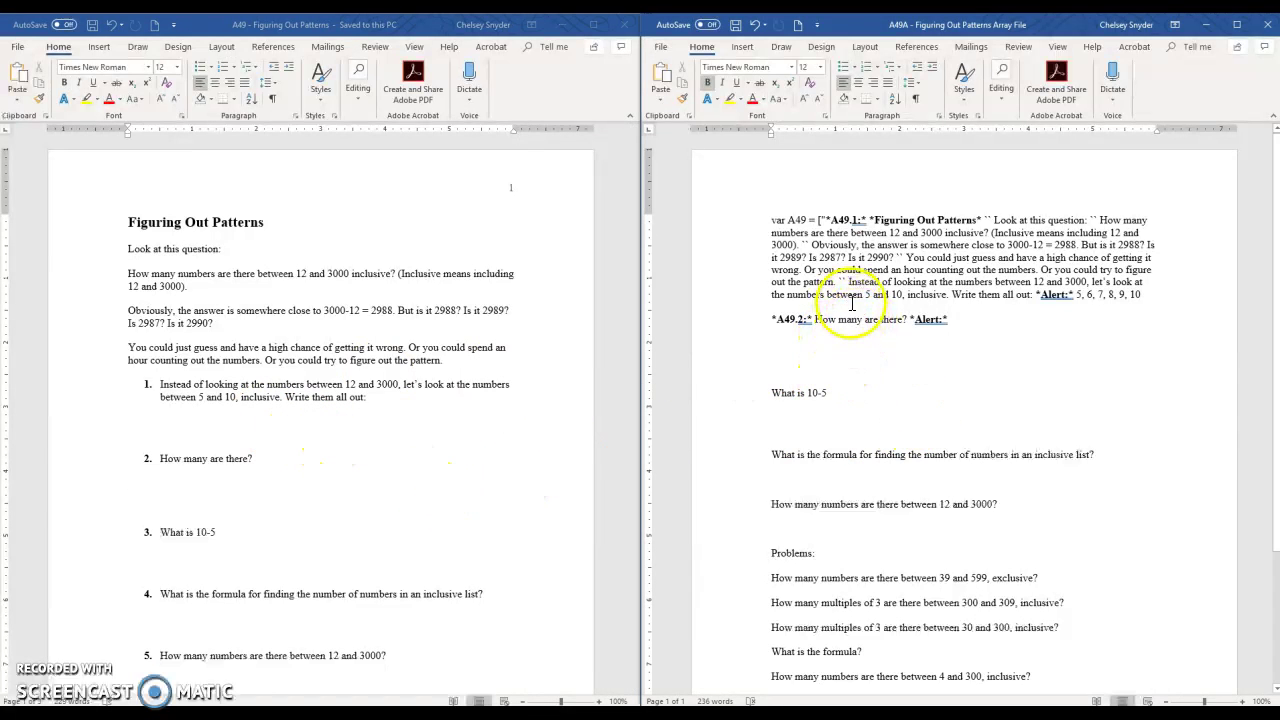
left_click_drag(865, 319, 898, 319)
type("numbers")
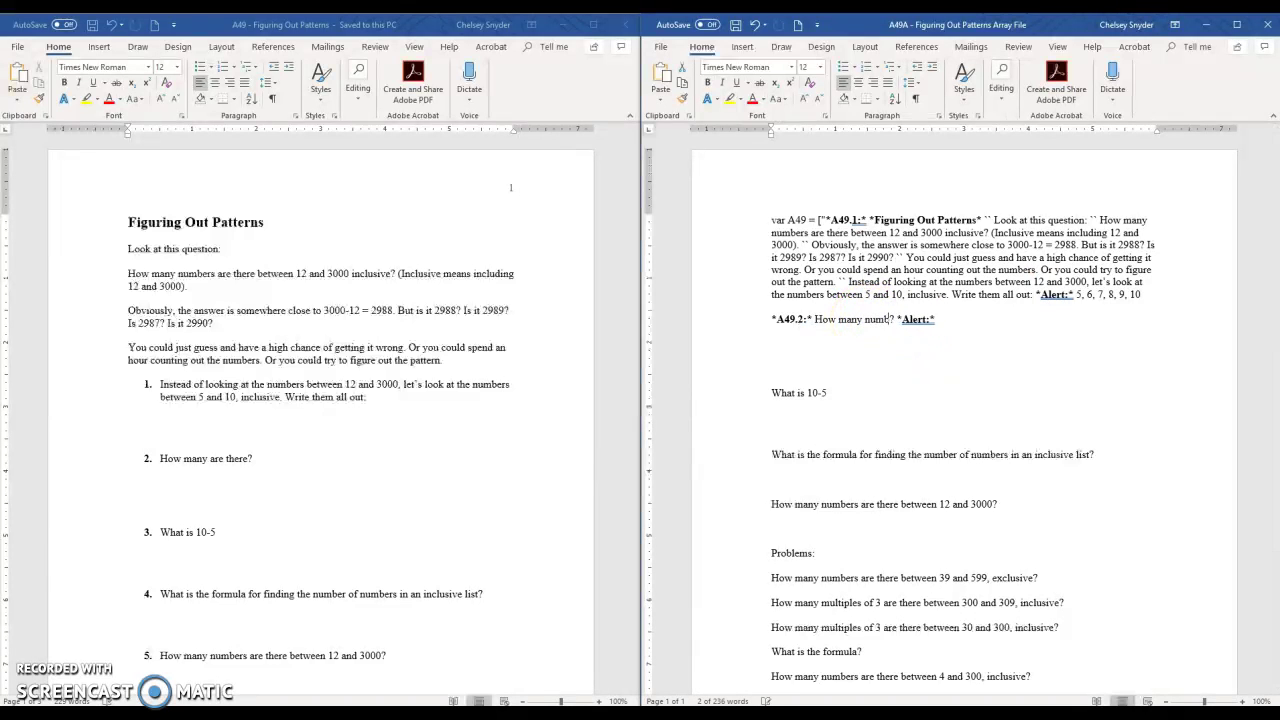
type(" are there betw")
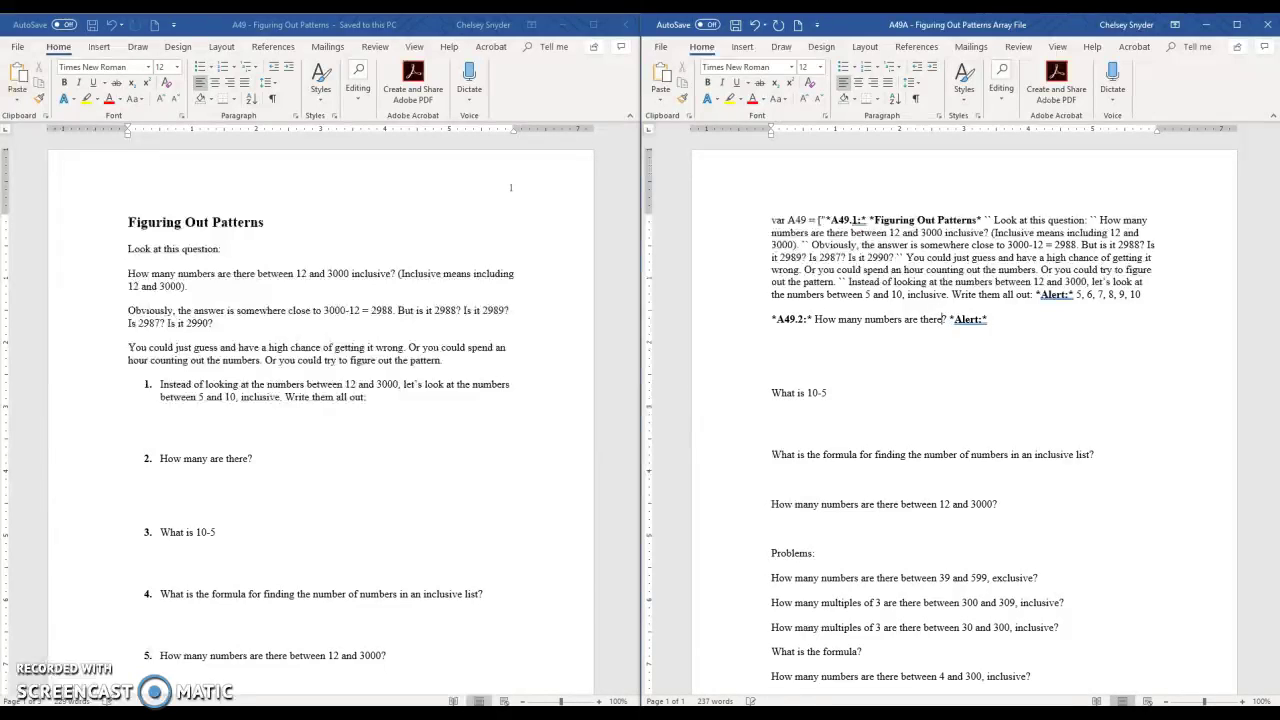
type("een 5 and 10")
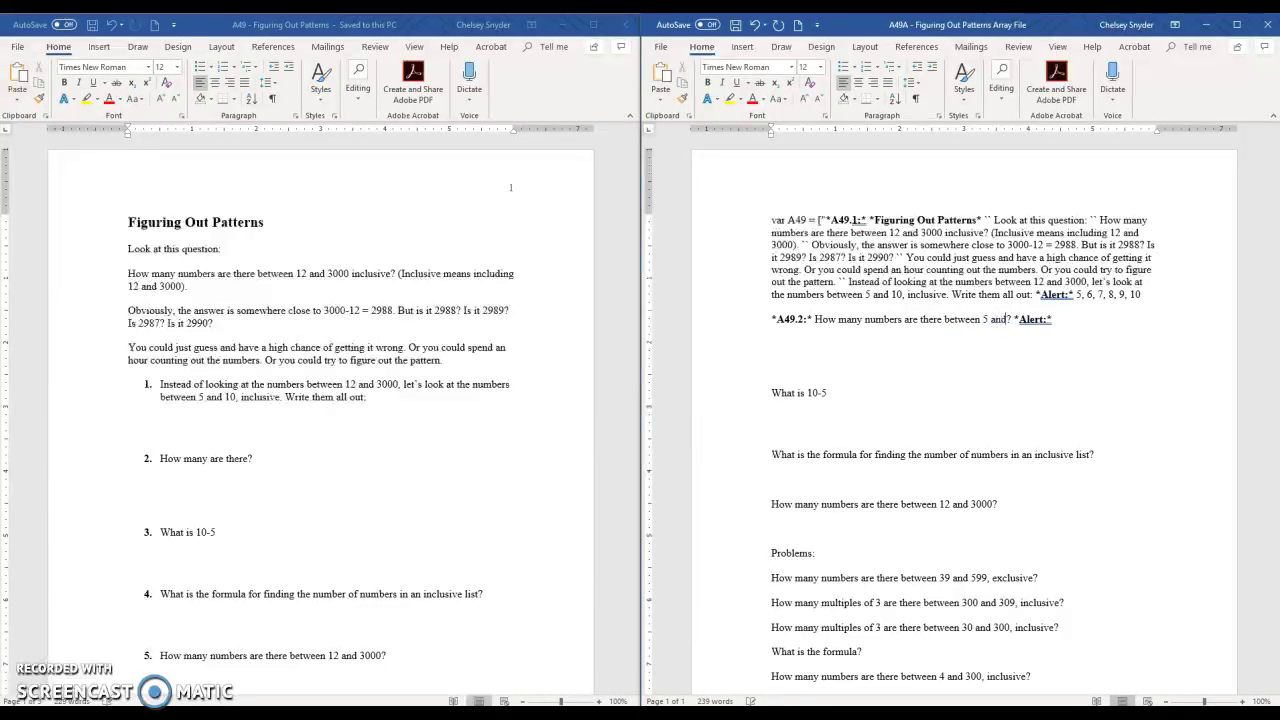
type(", inclusive")
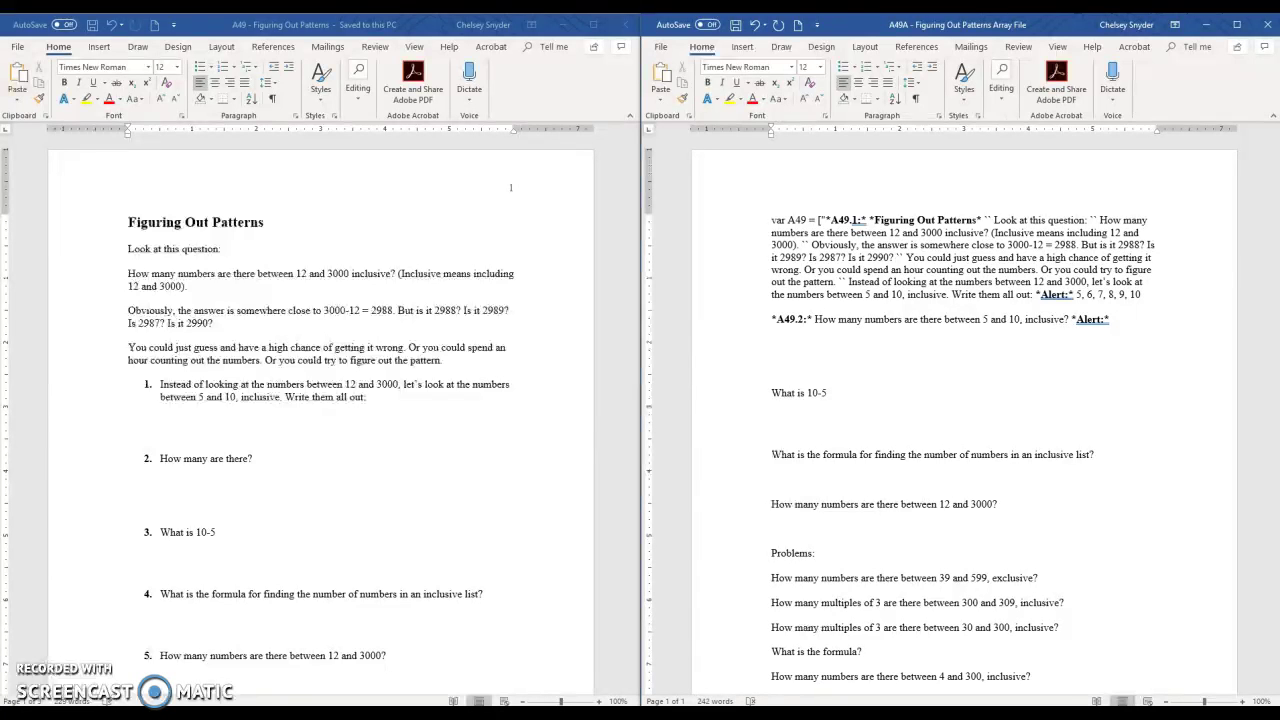
Add the unbolded answer 6 after the A49.2 Alert label and save the array file.
left_click(1112, 319)
key("shift+Left")
key("ctrl+b")
key("ctrl+s")
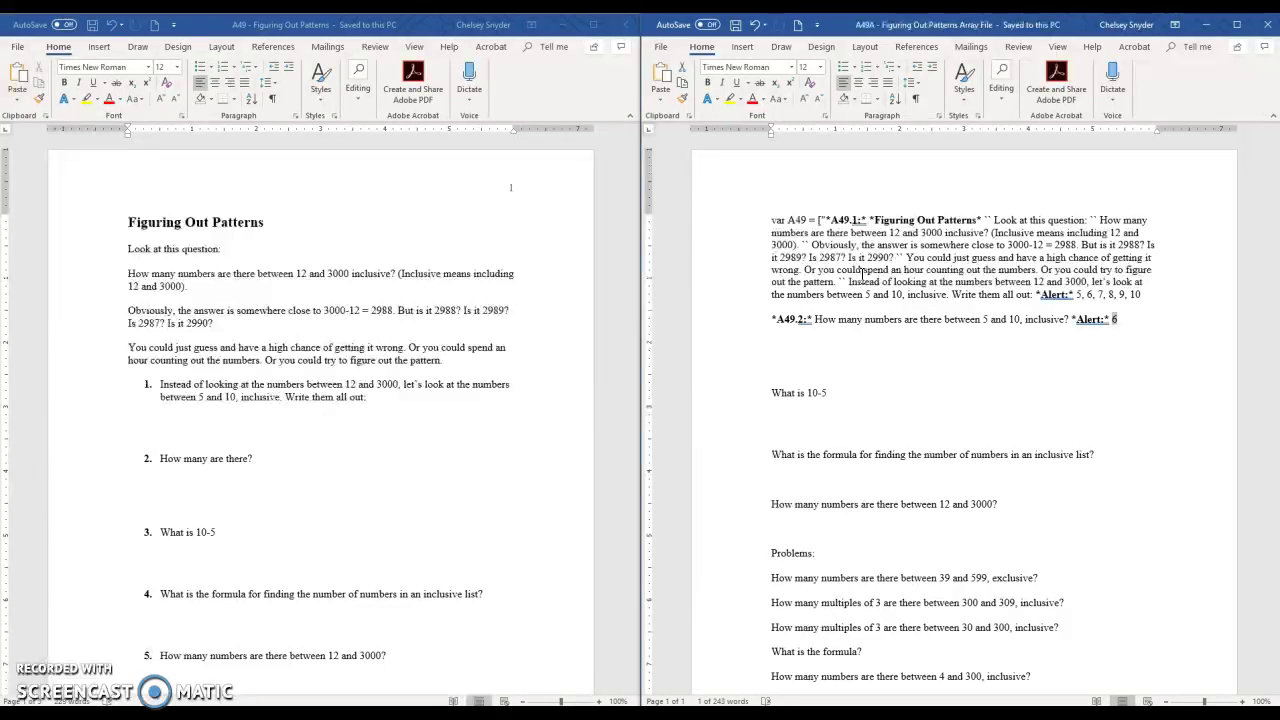
Replace the worksheet's question 2 wording with the copied A49.2 text "How many numbers are there between 5 and 10, inclusive" and save the worksheet.
left_click_drag(820, 320, 1059, 313)
key("ctrl+c")
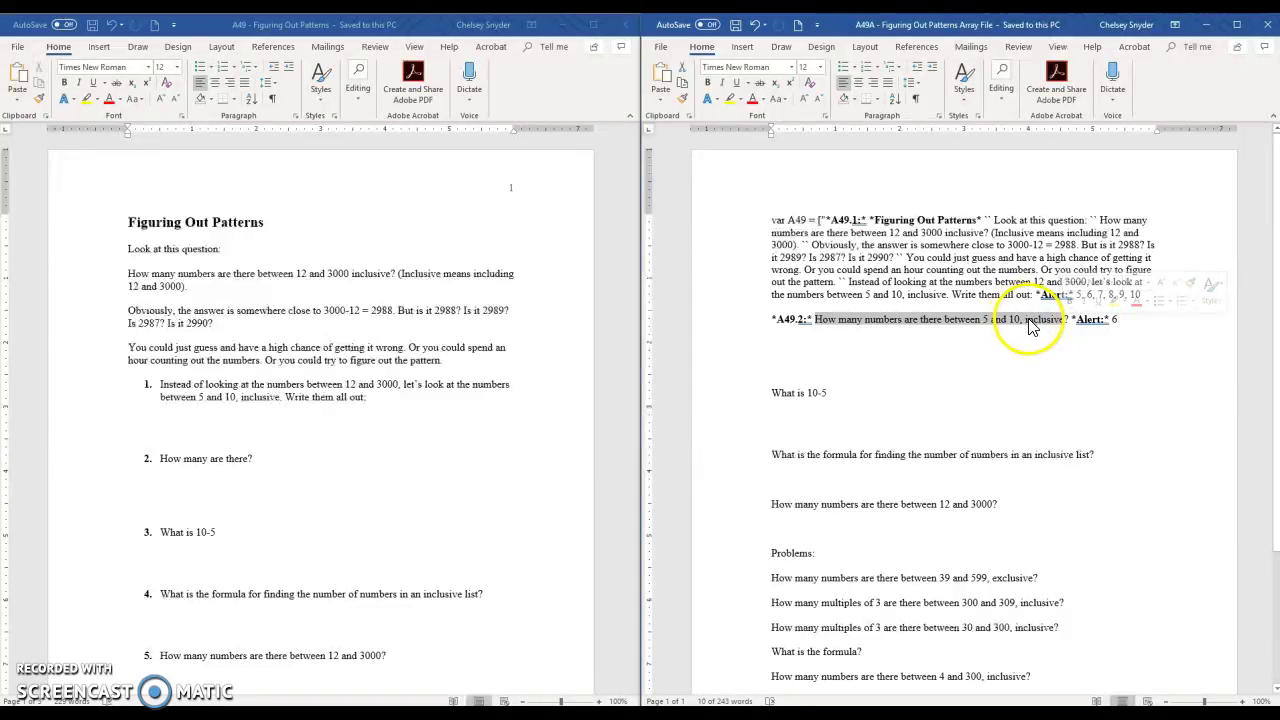
left_click(217, 486)
left_click_drag(162, 461, 247, 460)
key("ctrl+v")
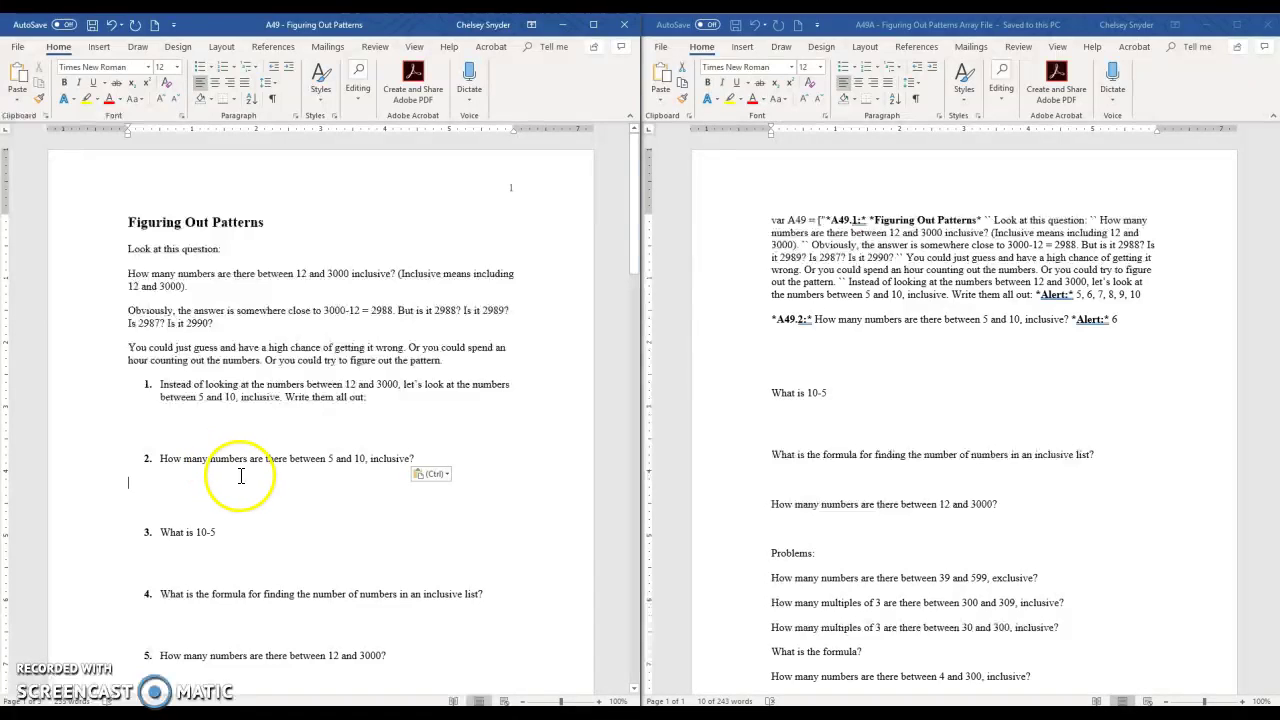
key("ctrl+s")
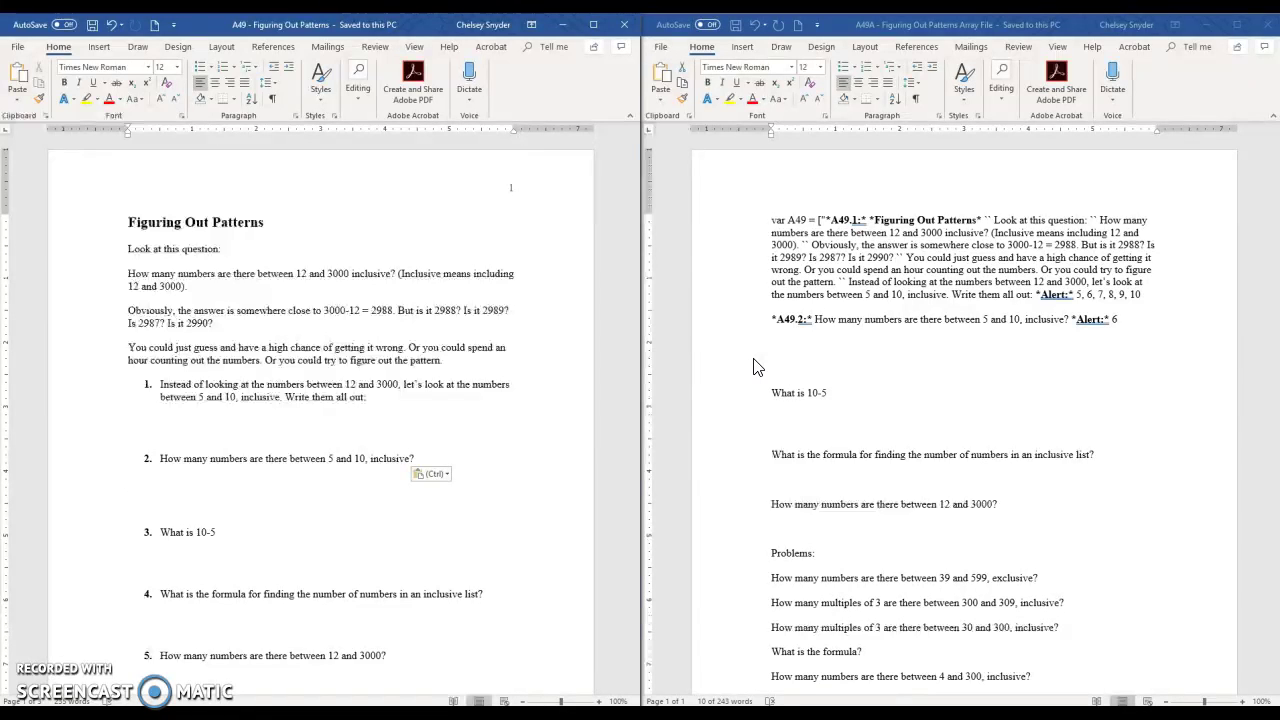
End the array file's "multiples of 3 between 4 and 300" question and its second hint question with question marks, and save the file.
left_click(885, 645)
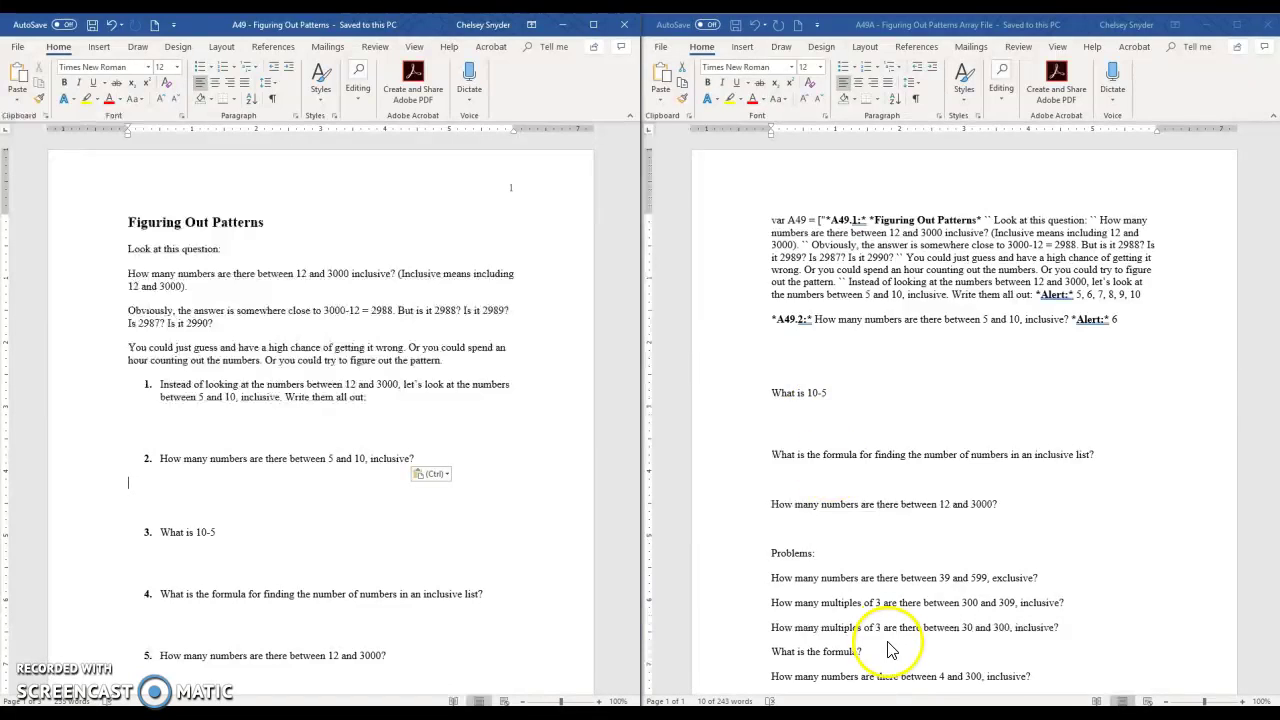
scroll(885, 550, "down", 3)
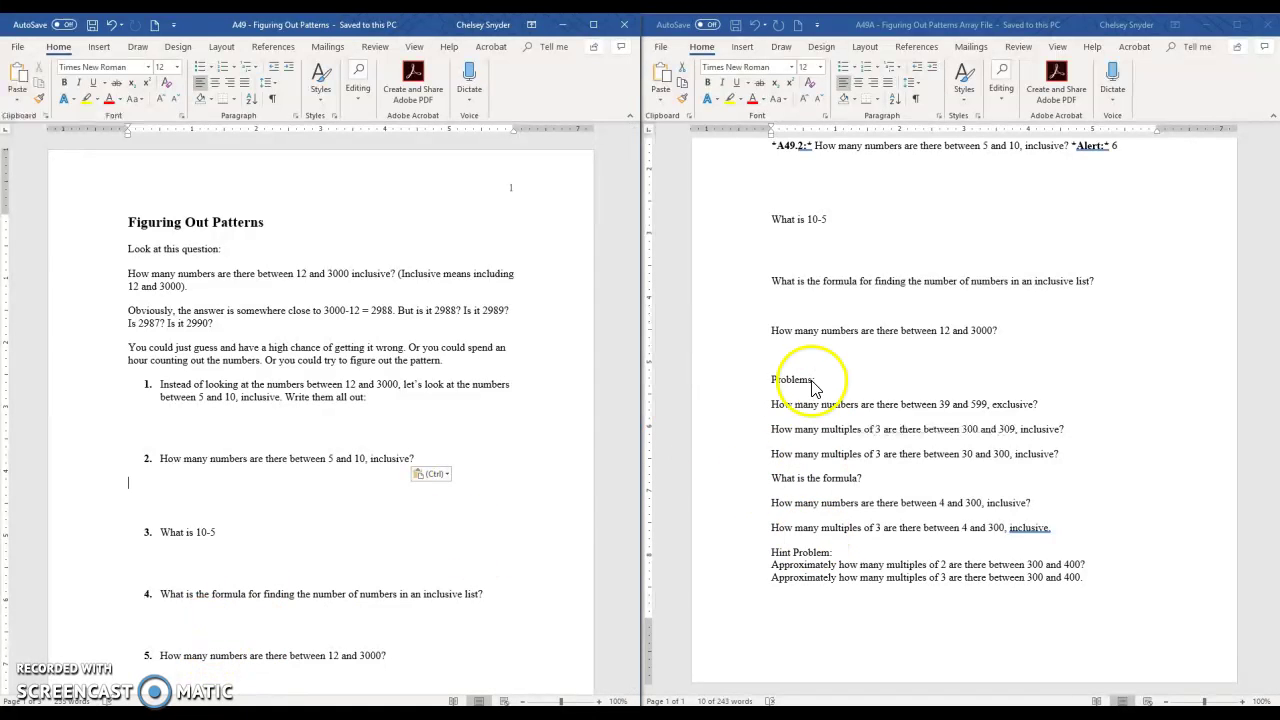
scroll(770, 380, "up", 3)
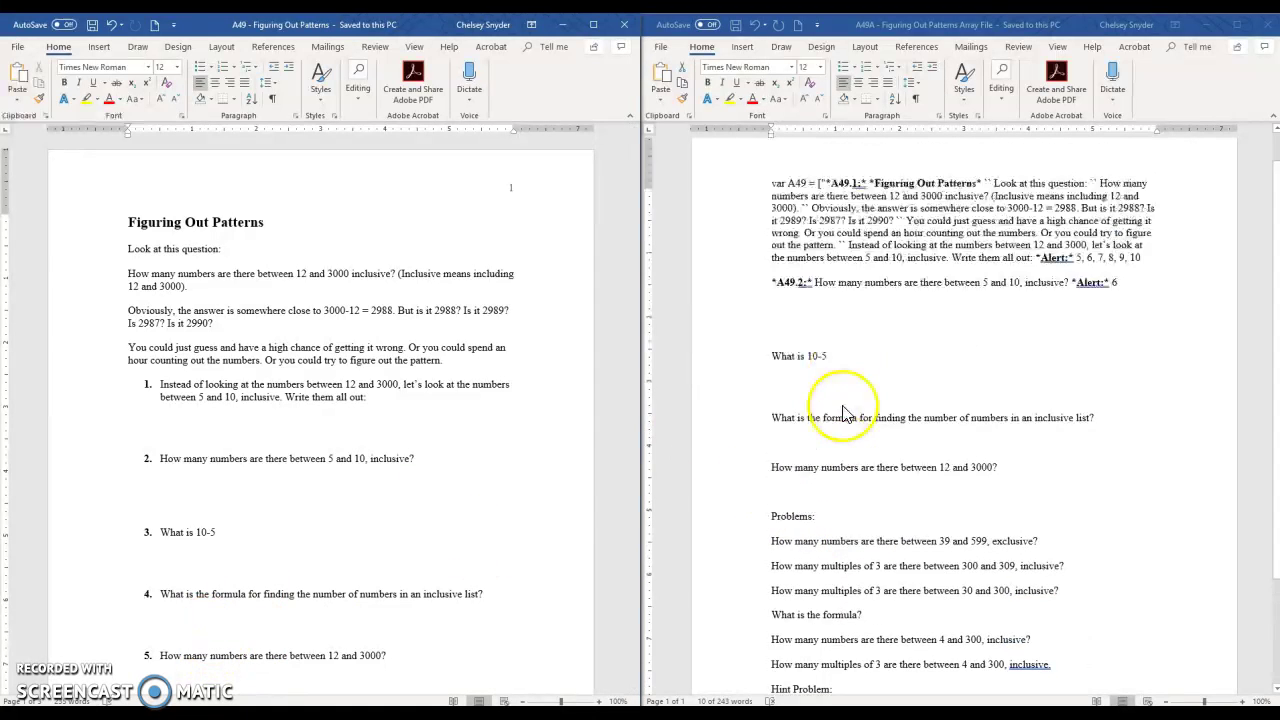
scroll(909, 546, "down", 2)
scroll(978, 512, "down", 1)
left_click(1028, 573)
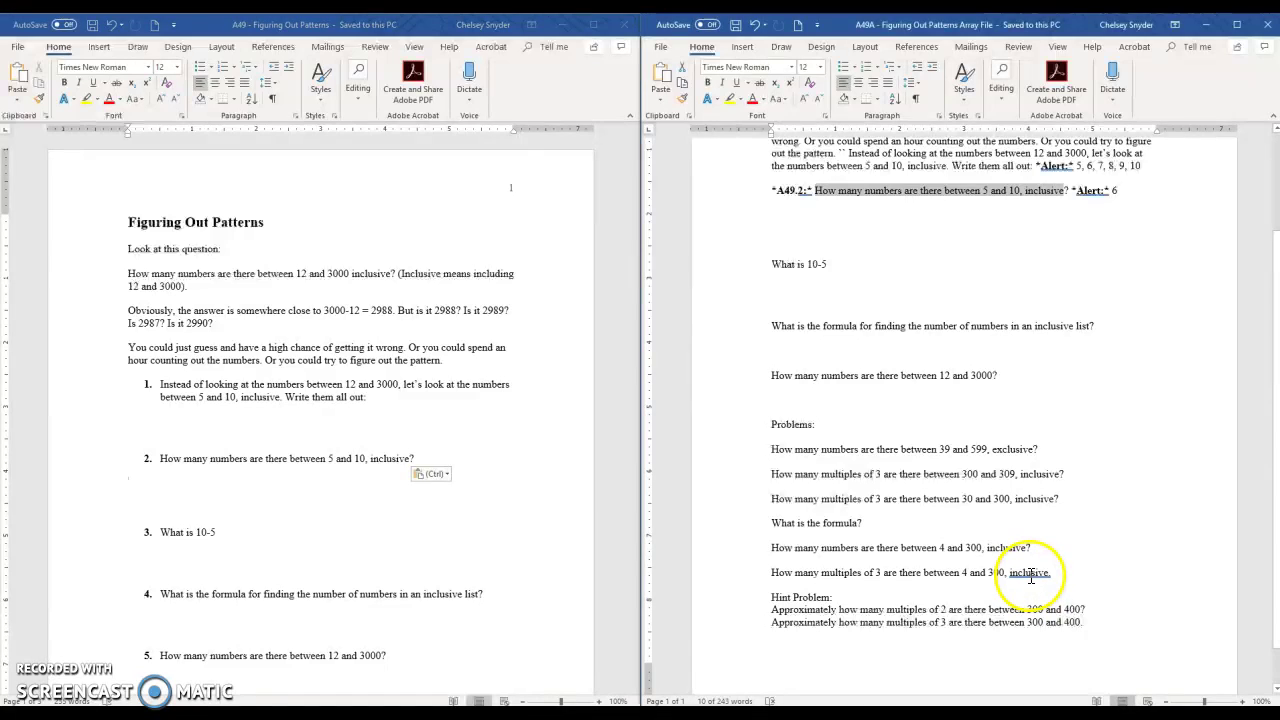
right_click(1028, 573)
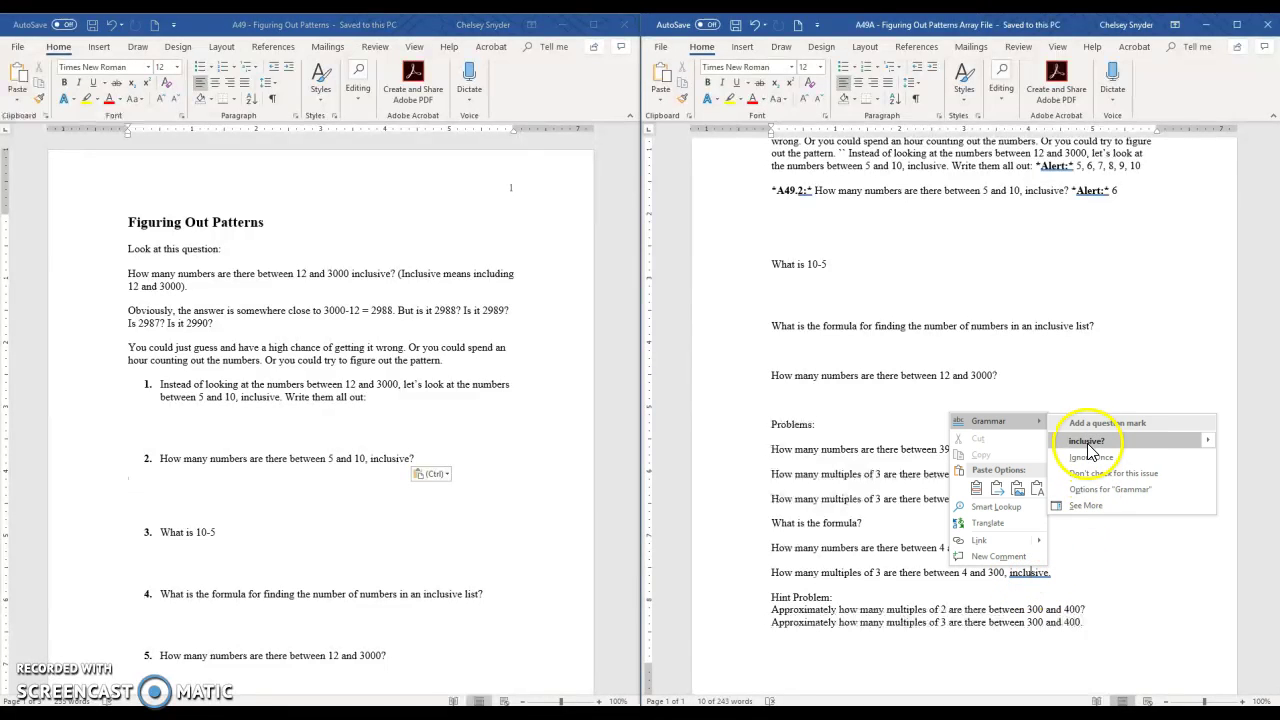
left_click(1088, 437)
left_click(1100, 625)
key("BackSpace")
type("?")
key("ctrl+s")
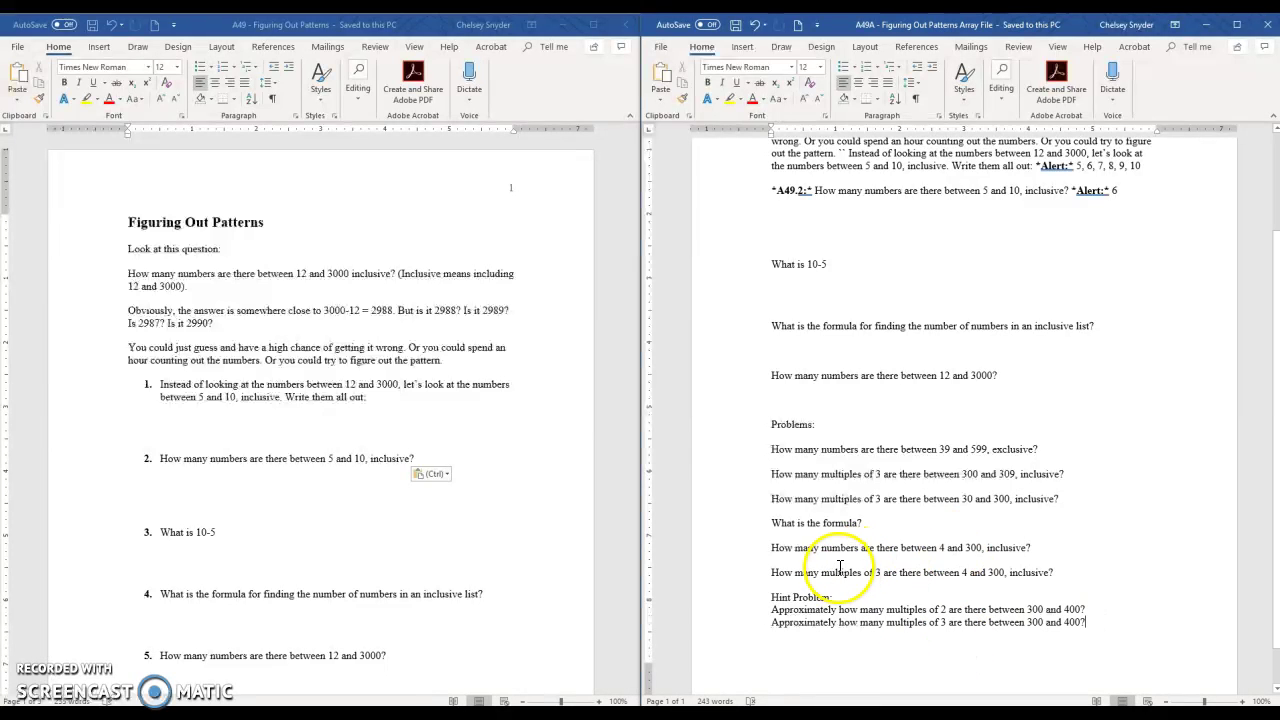
Delete the "Hint Problem:" heading from the array file.
left_click_drag(750, 235, 784, 505)
left_click(786, 508)
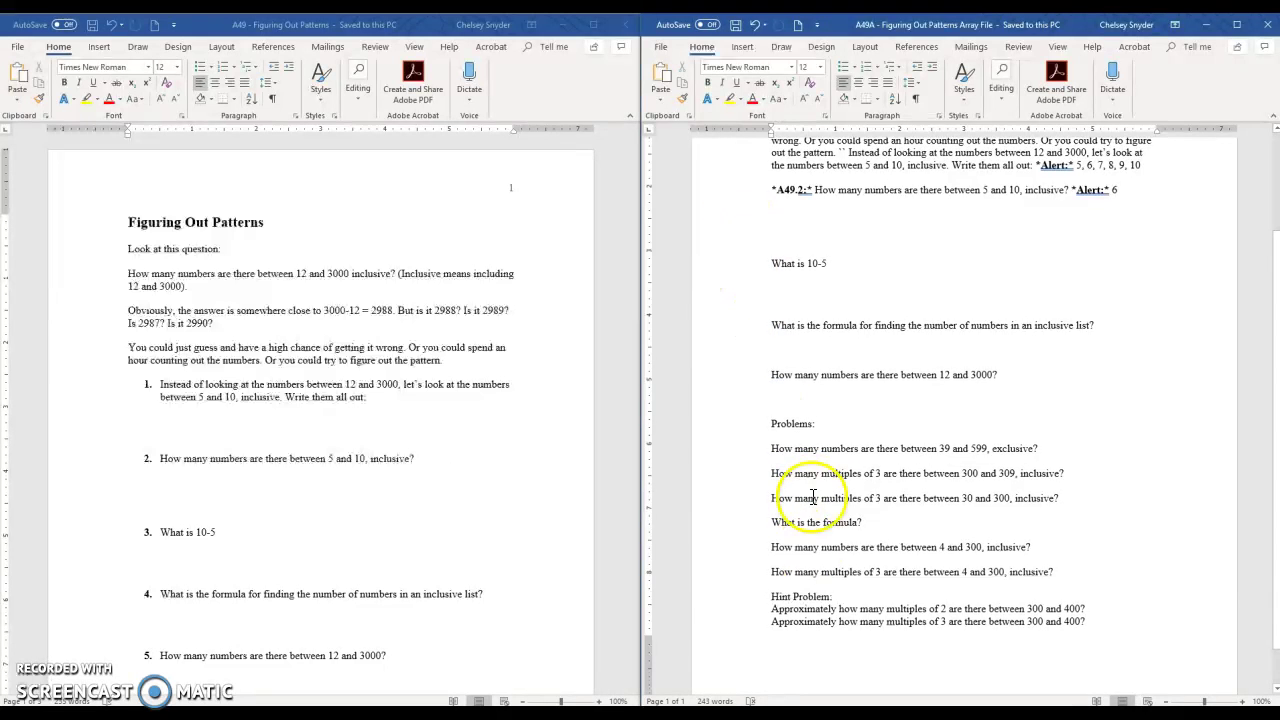
scroll(809, 500, "down", 1)
left_click(758, 552)
key("Delete")
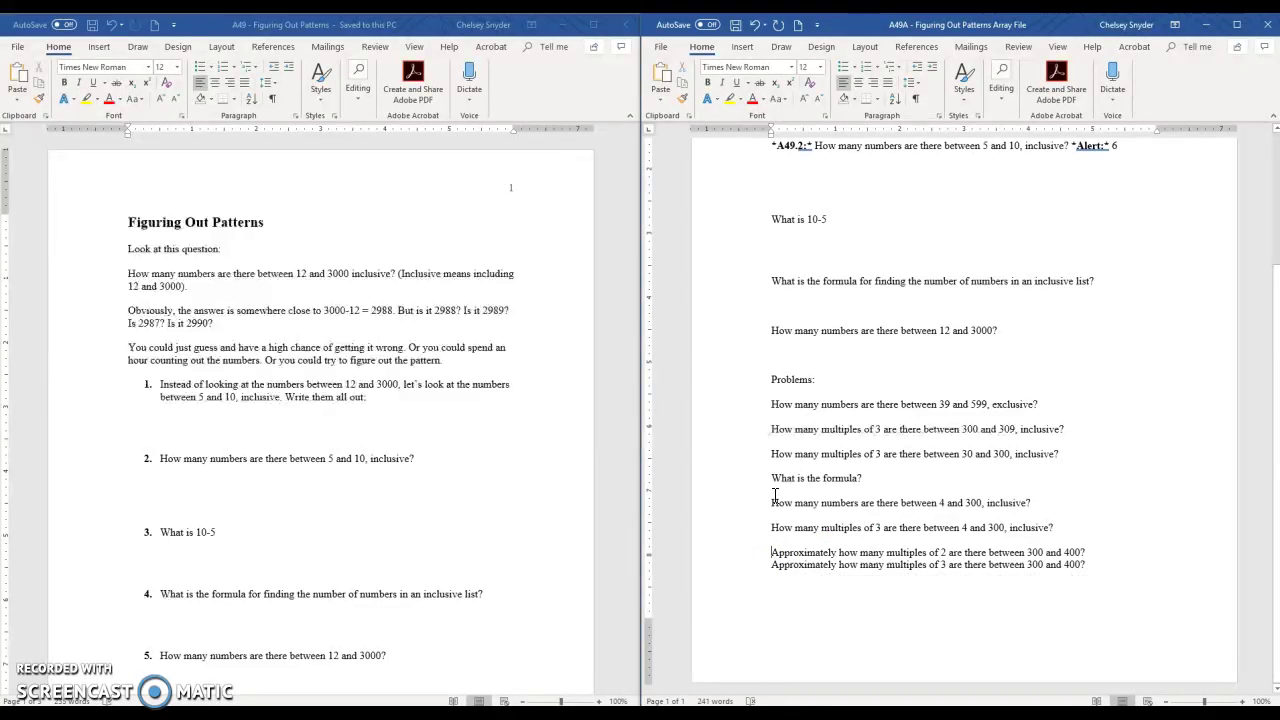
Prefix both "Approximately how many multiples" questions with a bold "*Thought:*", split them into separate paragraphs, and save the array file.
type("*Thought:*")
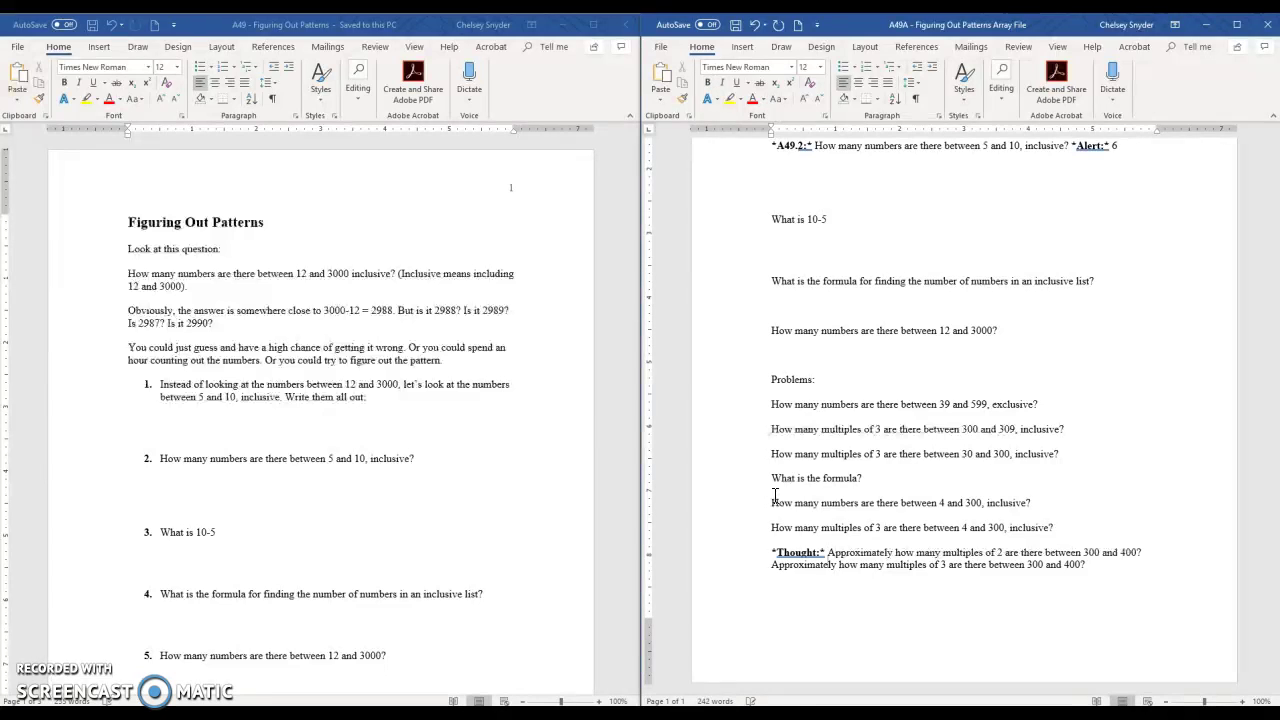
key("Down")
key("Home")
type("*Thought:*")
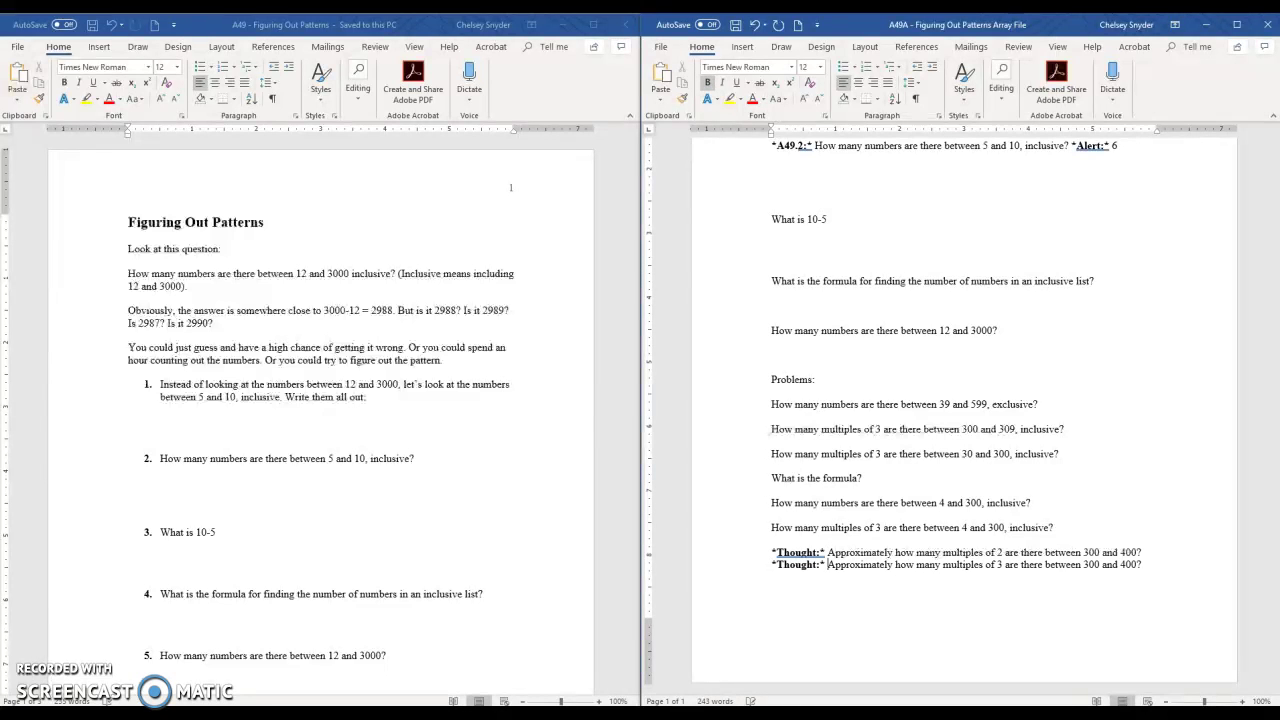
left_click(1034, 565)
key("Return")
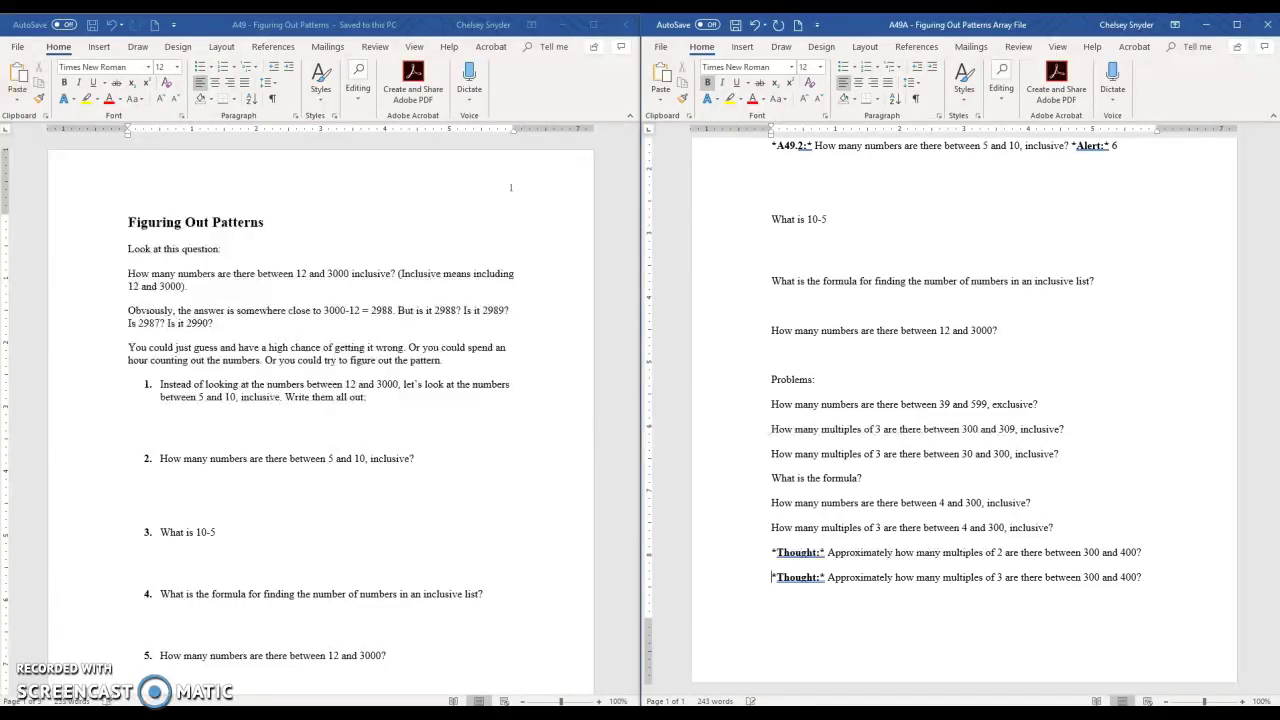
key("ctrl+s")
Prefix the array file's "How many multiples of 3 are there between 4 and 300, inclusive?" question with a bold "*A49.11:*" label.
key("Up")
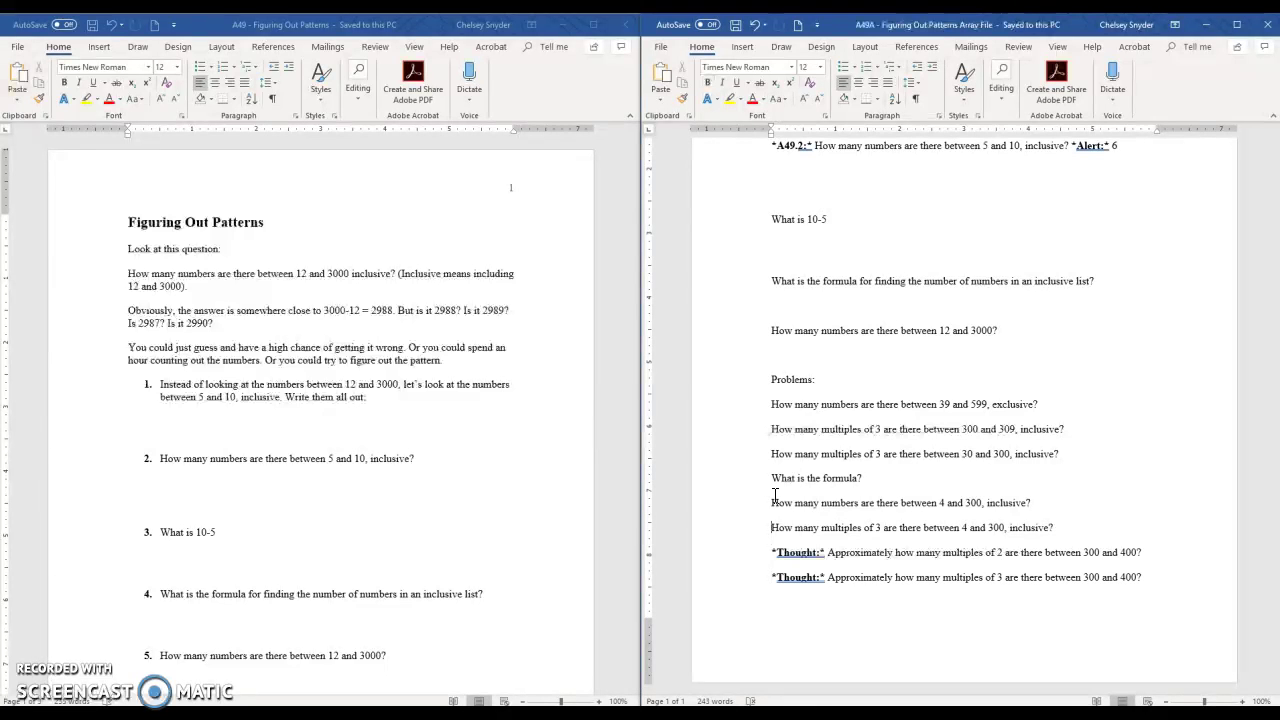
scroll(297, 546, "down", 3)
scroll(297, 546, "down", 12)
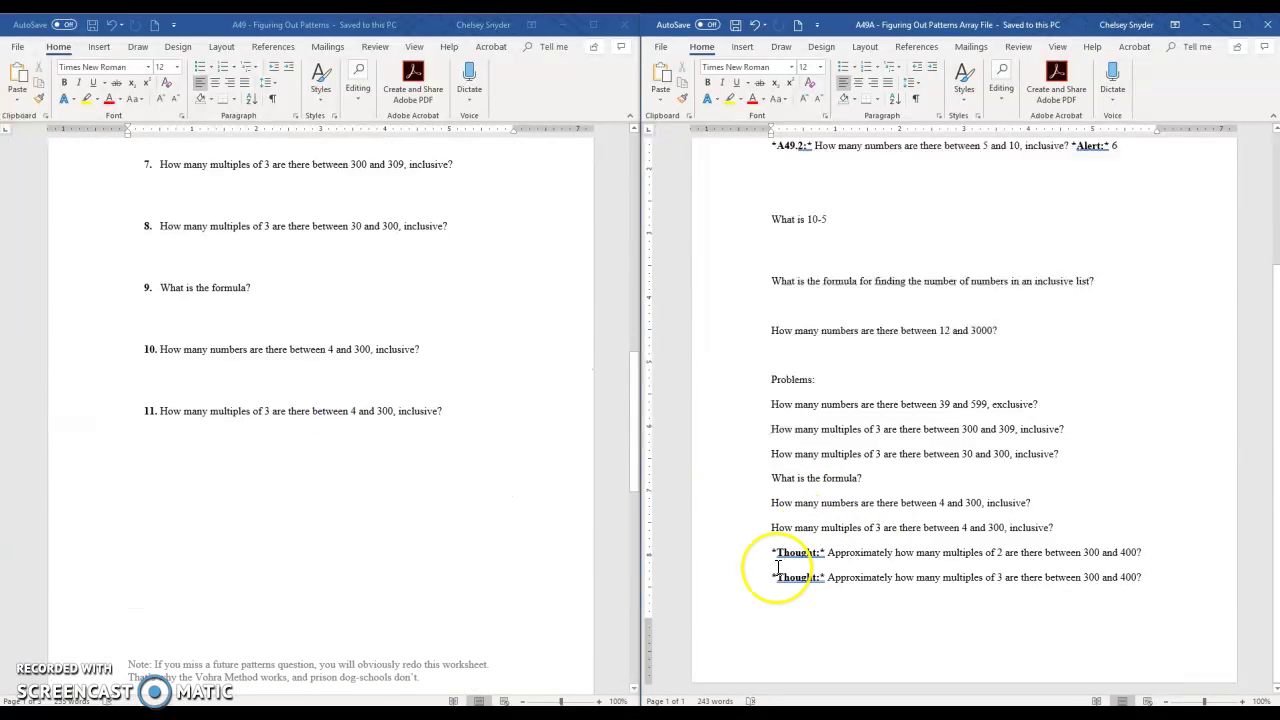
key("ctrl+b")
type("*A49")
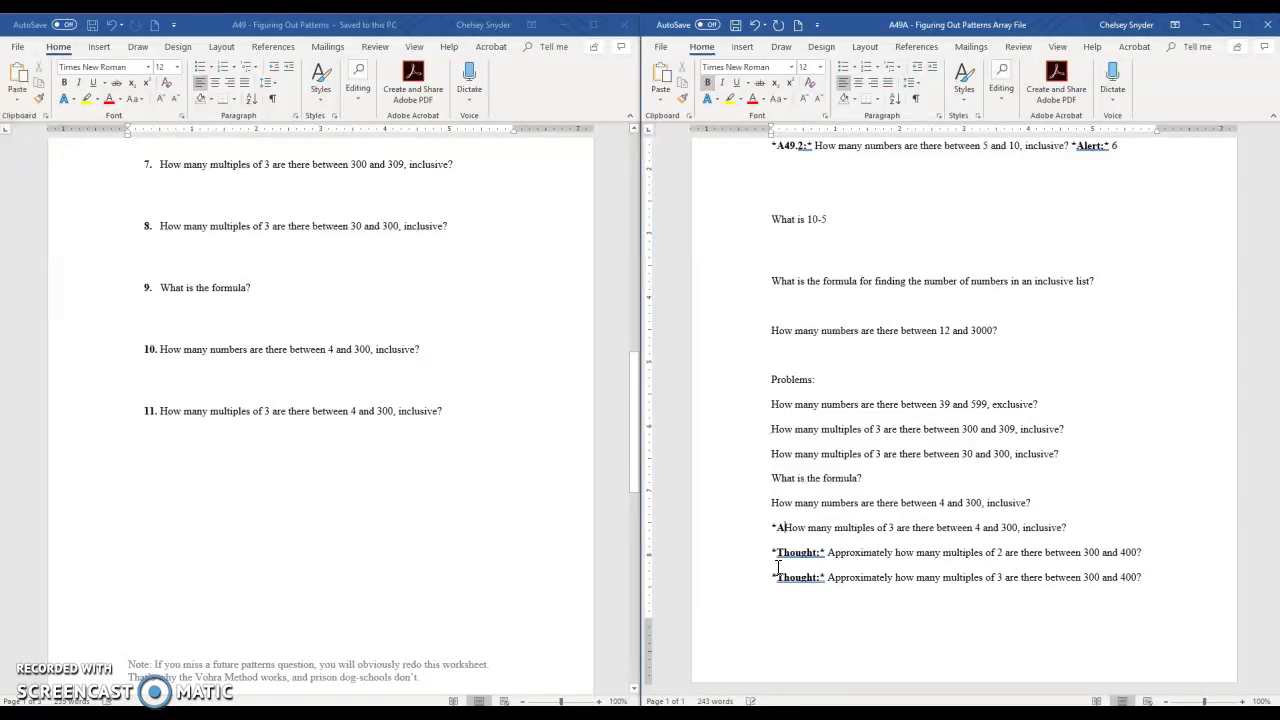
type(".11:*")
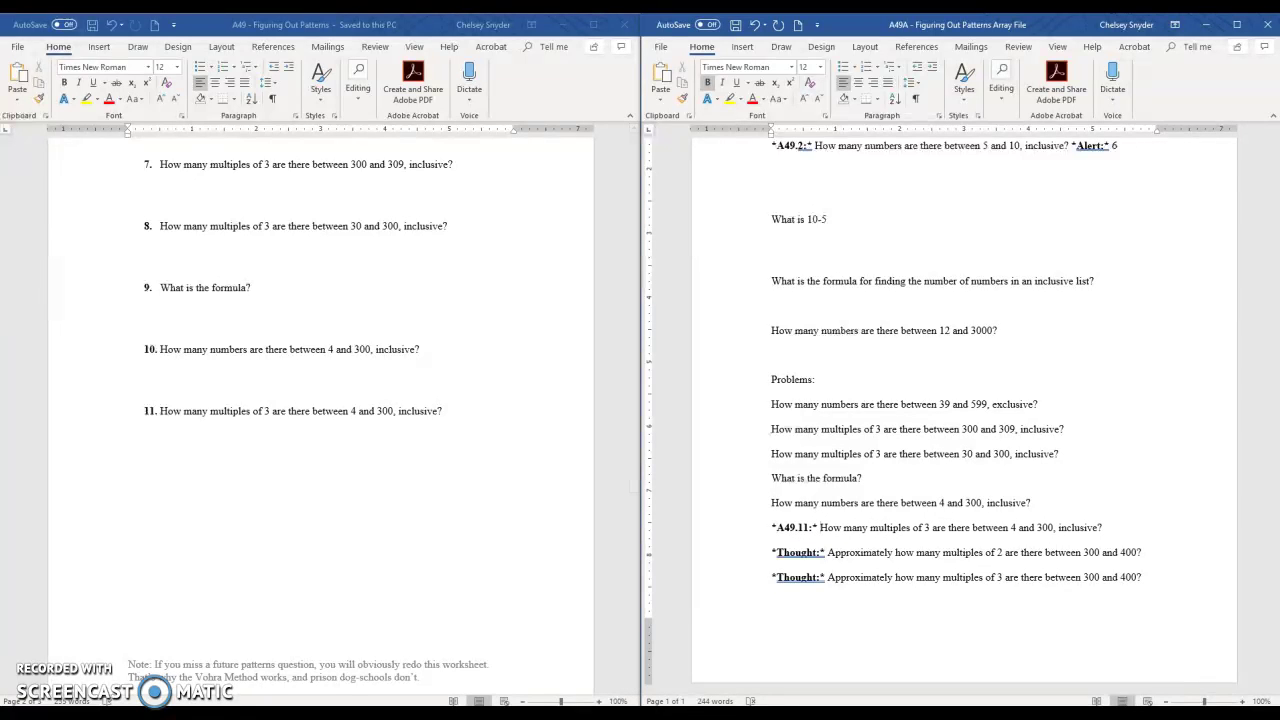
Append a bold "*Alert:*" label after the first Thought question in the array file.
left_click(1145, 522)
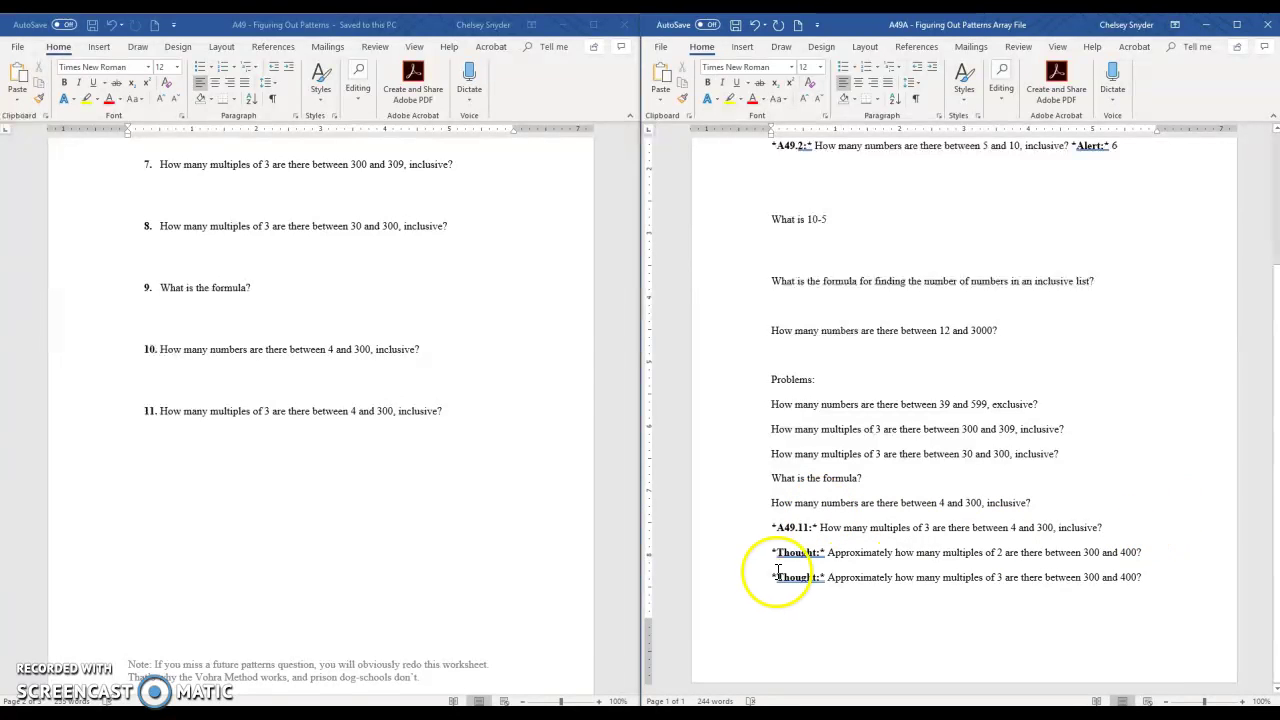
left_click_drag(770, 550, 865, 581)
left_click(871, 585)
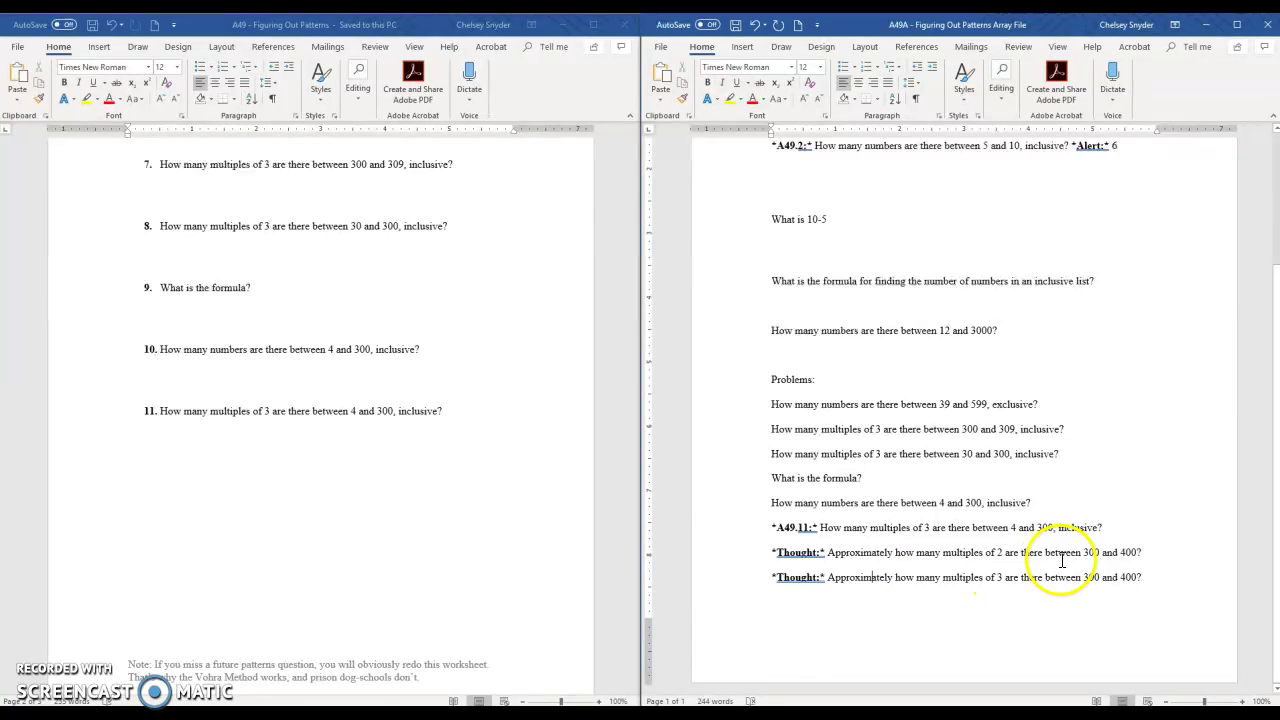
left_click(1141, 562)
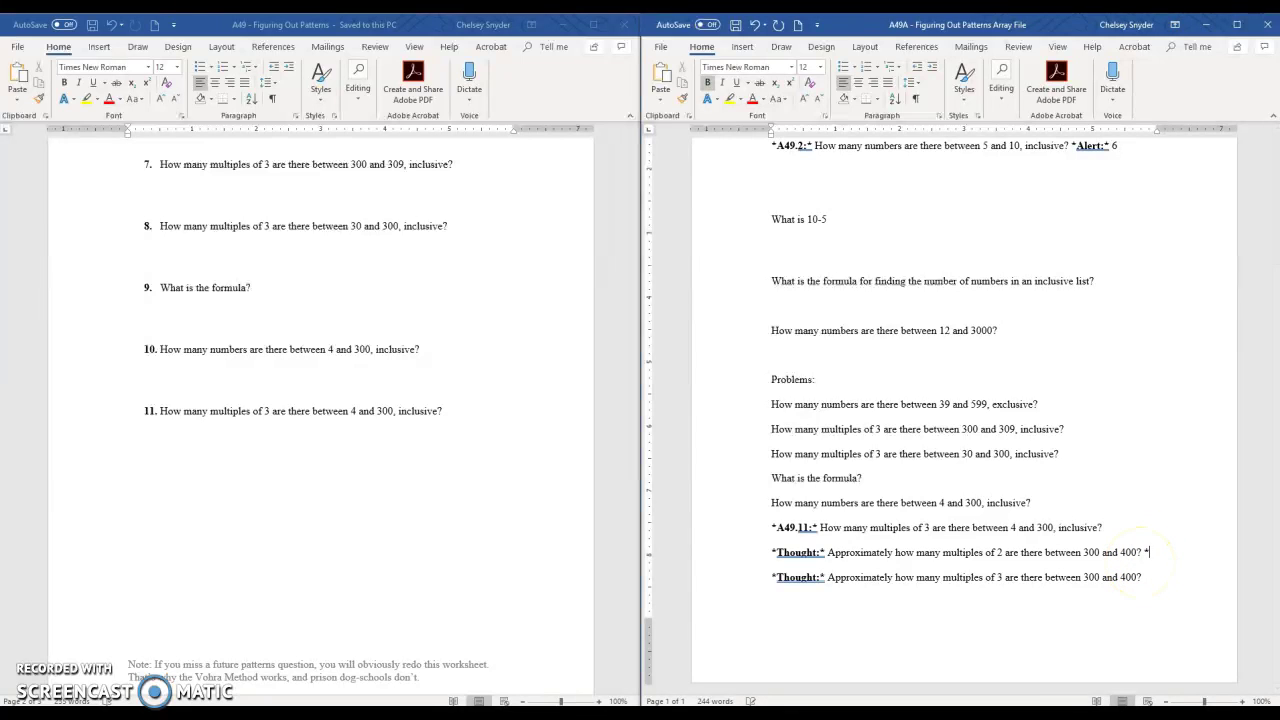
key("shift+Return")
type("*Alert:*")
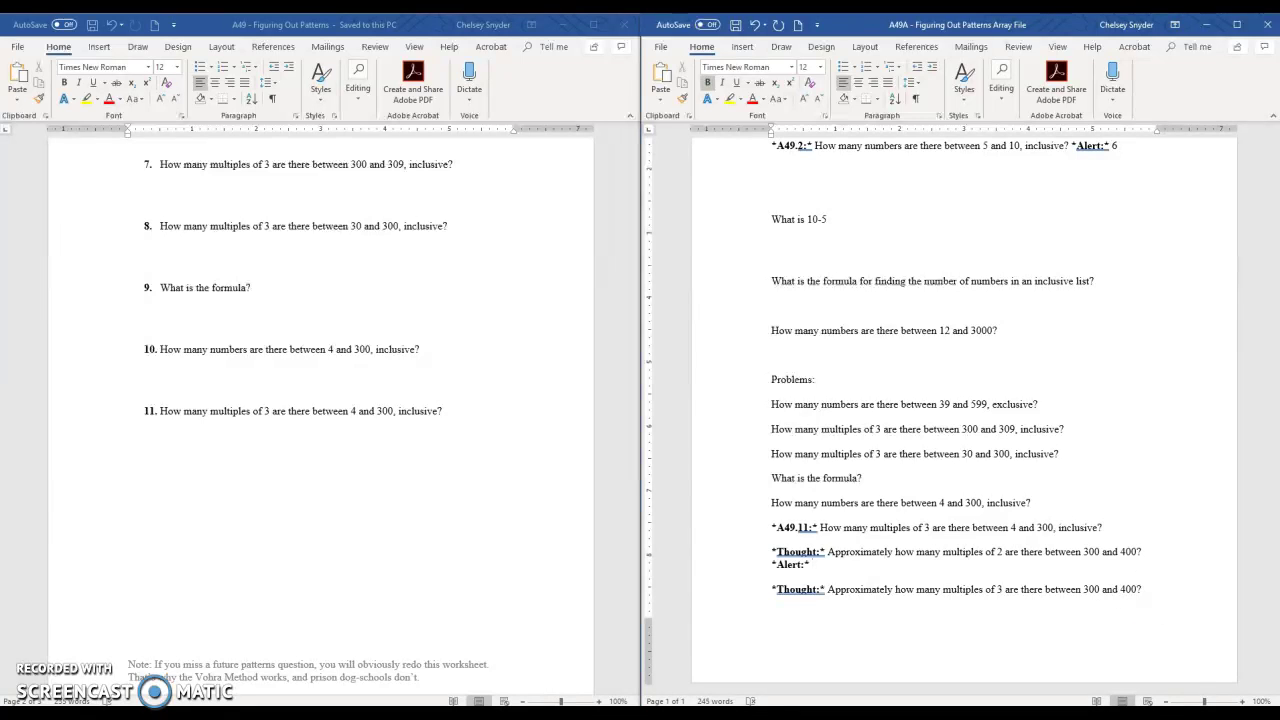
scroll(914, 486, "up", 3)
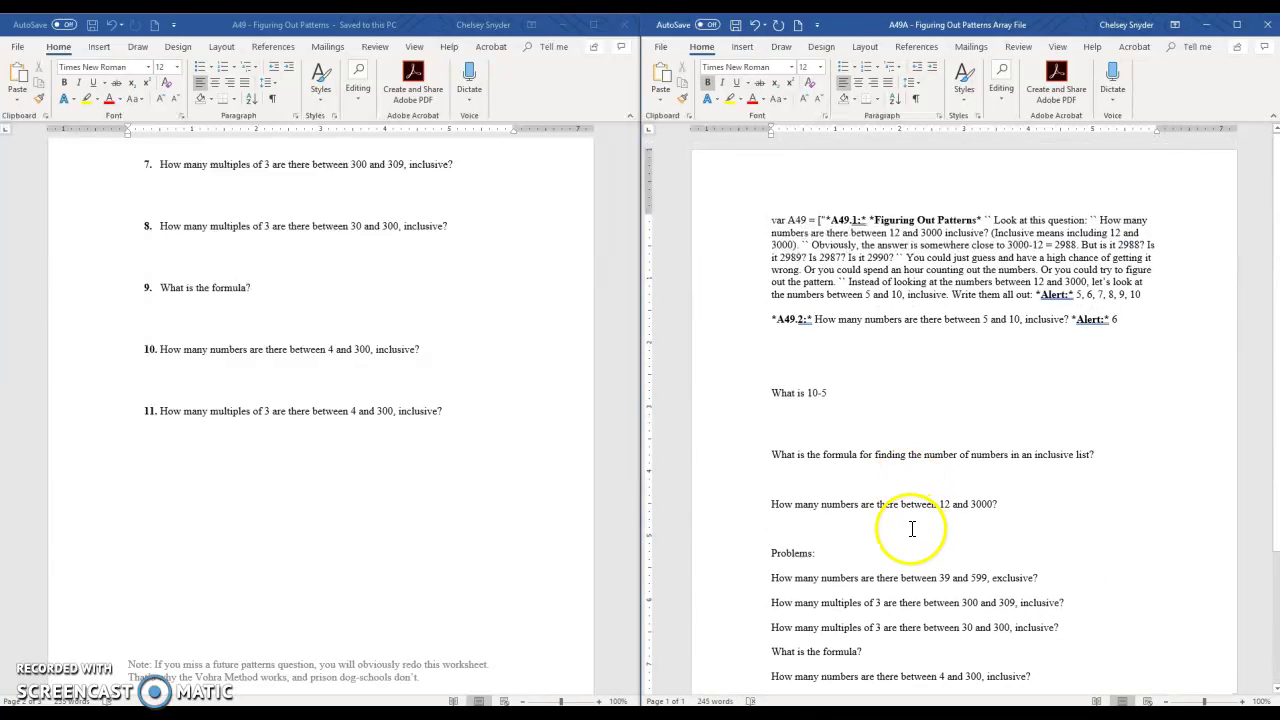
scroll(362, 366, "down", 1)
scroll(362, 366, "down", 5)
scroll(417, 537, "up", 14)
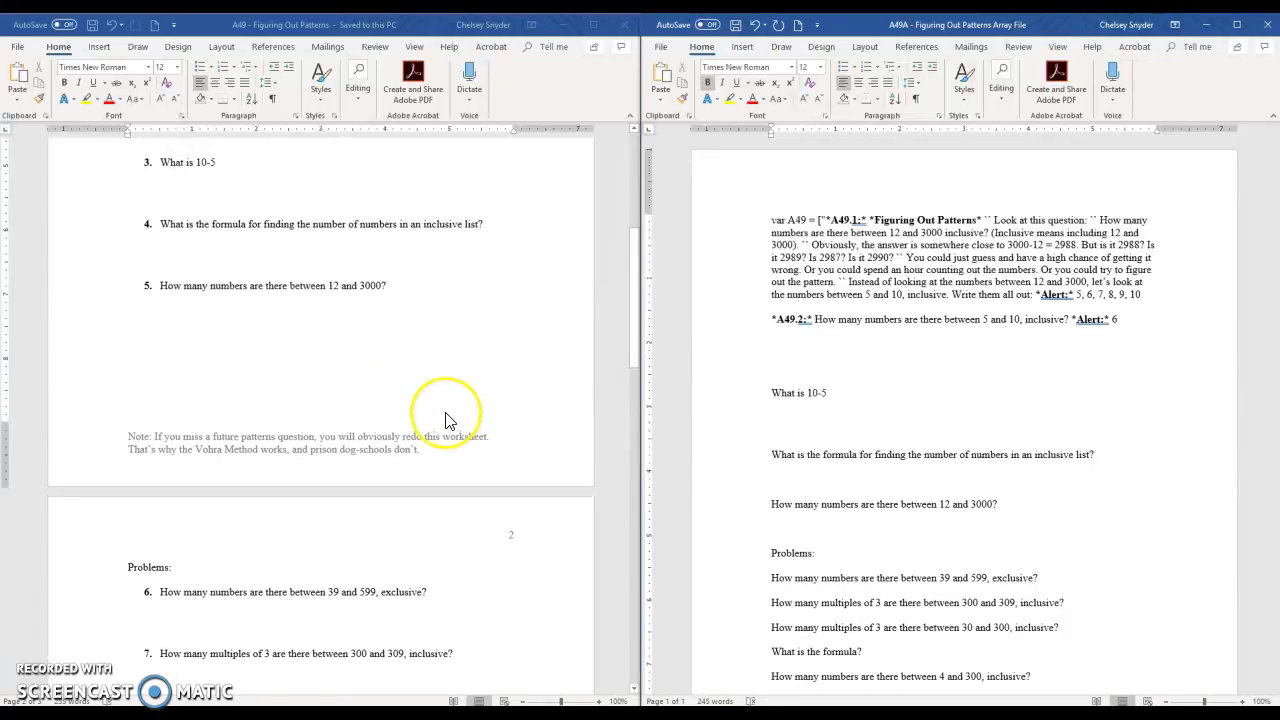